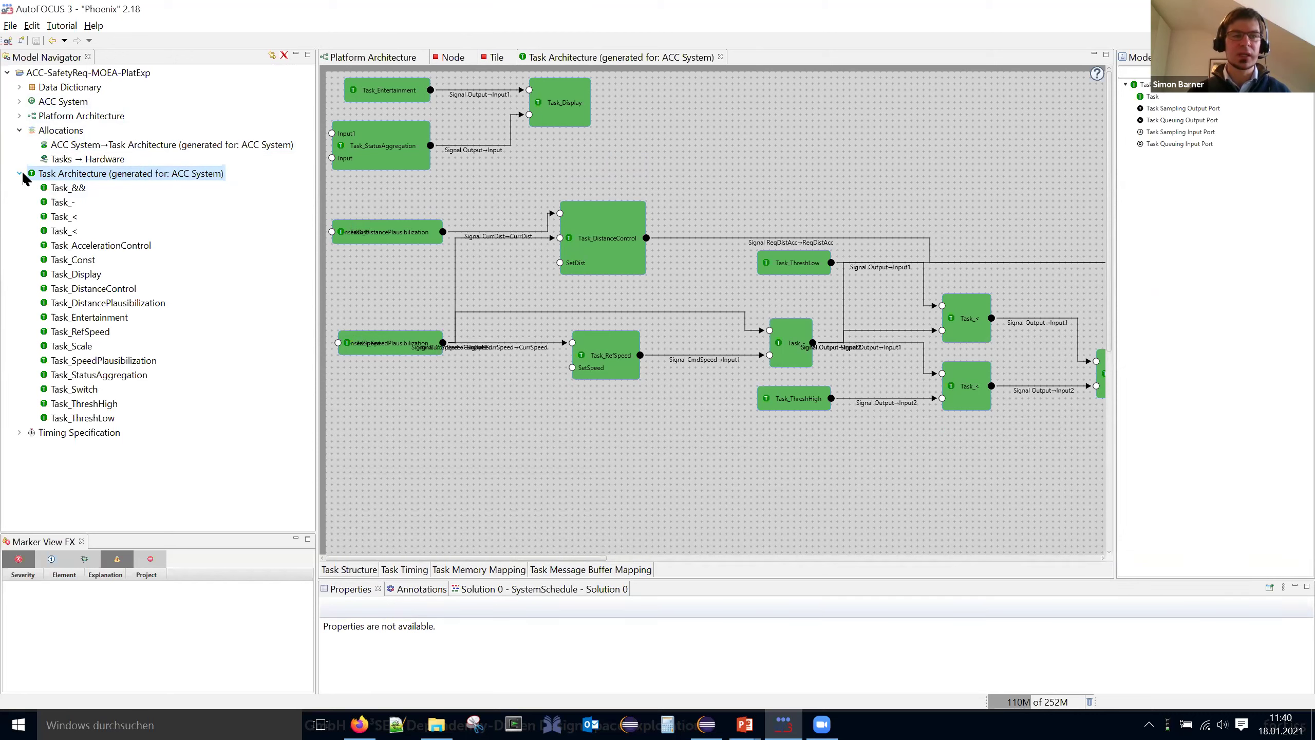
- View the allocation table from ACC System to Task Architecture, and the task timing table of the generated Task Architecture
click(111, 142)
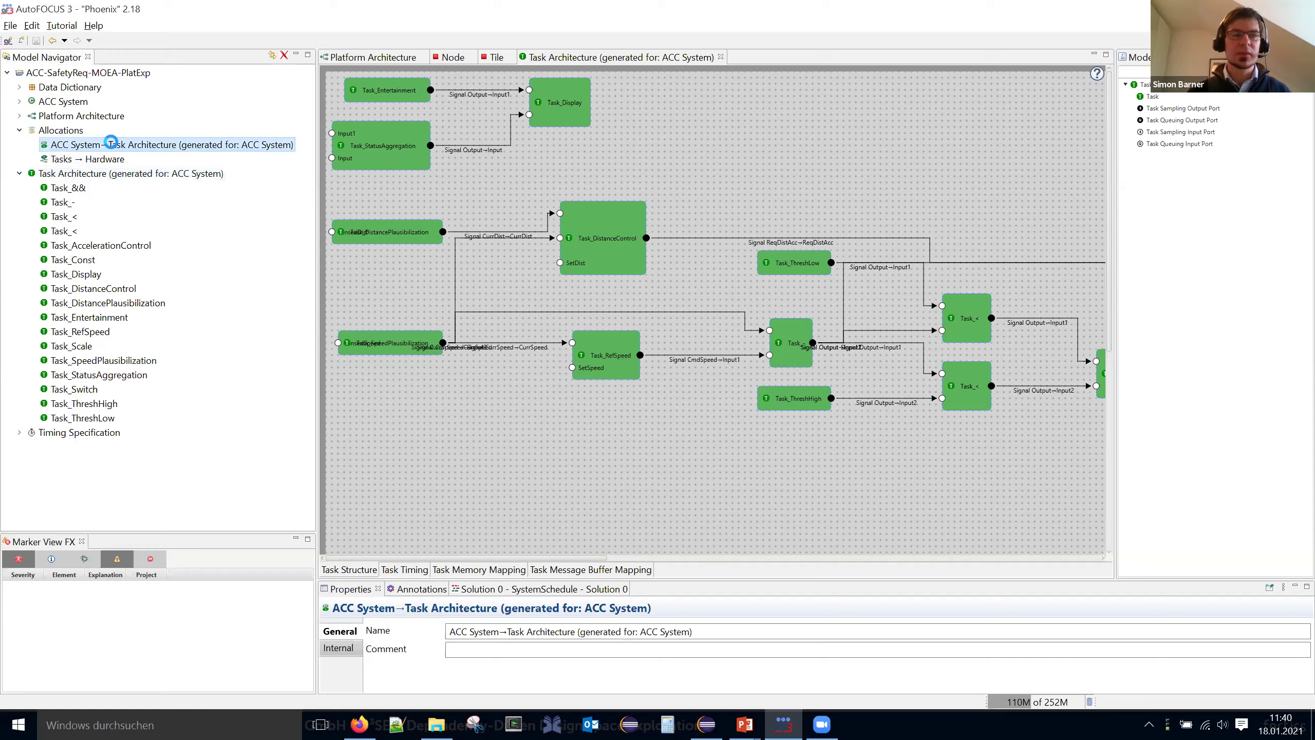
double_click(111, 142)
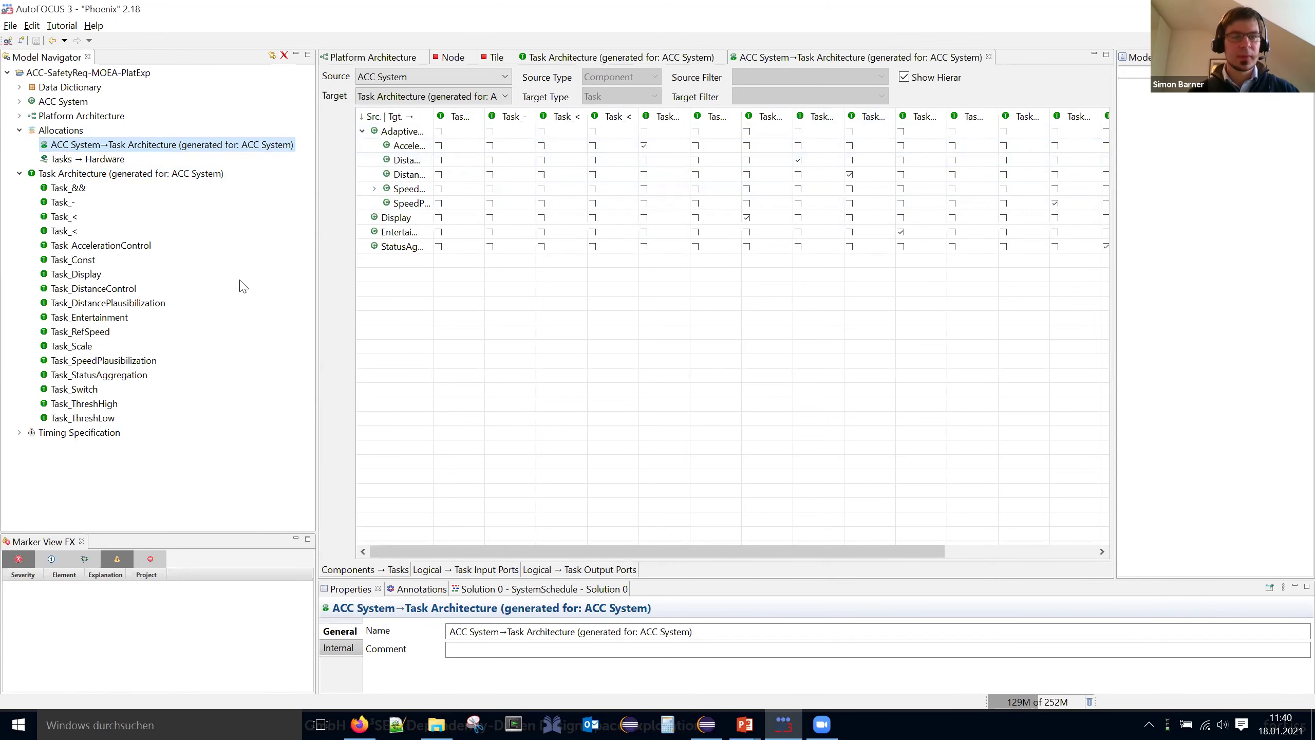
double_click(160, 178)
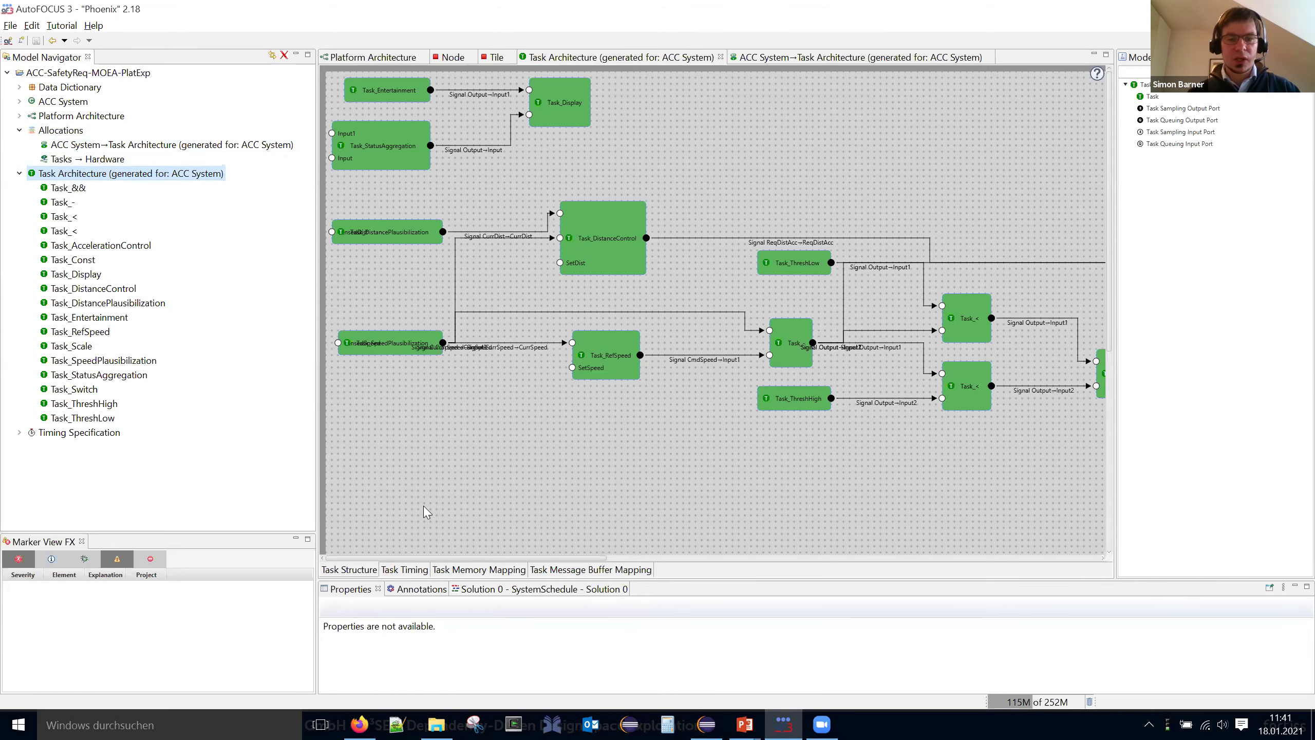
click(414, 570)
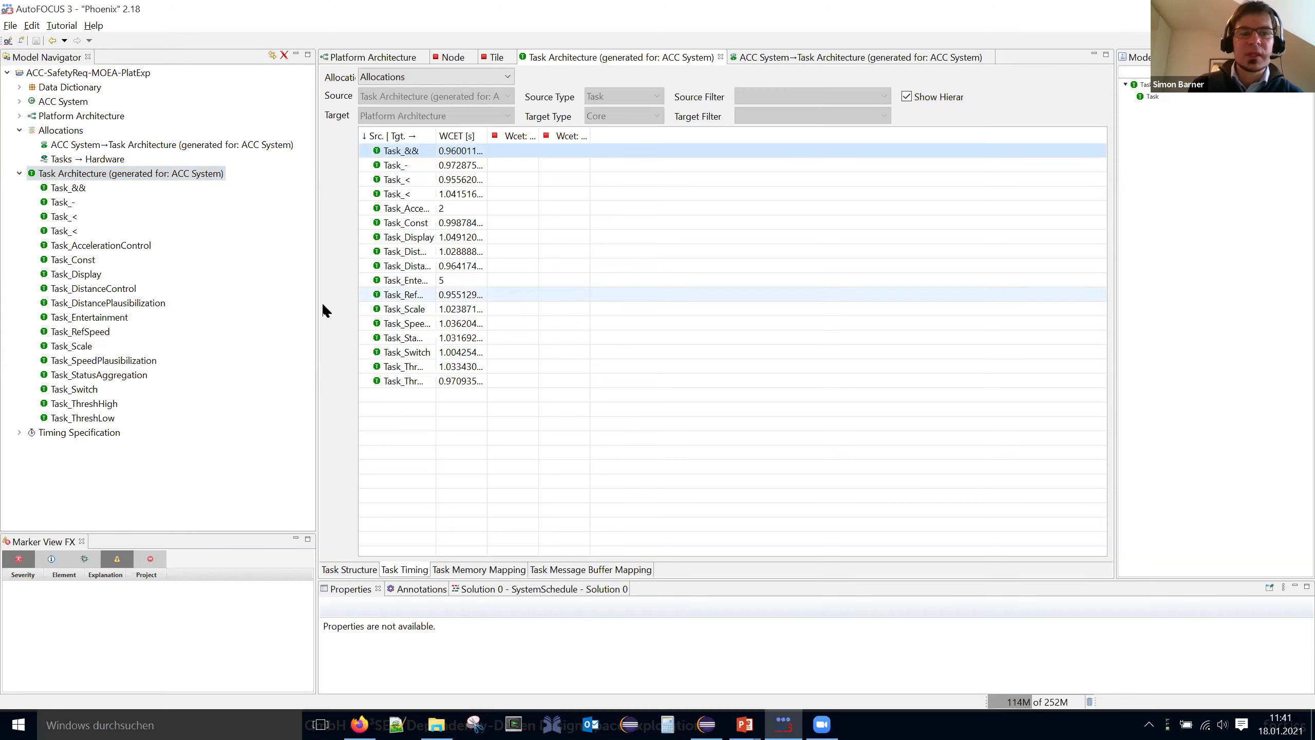
- Collapse the Allocations and Task Architecture branches and examine the period constraints under the Timing Specification's Event Constraints
click(21, 145)
click(19, 130)
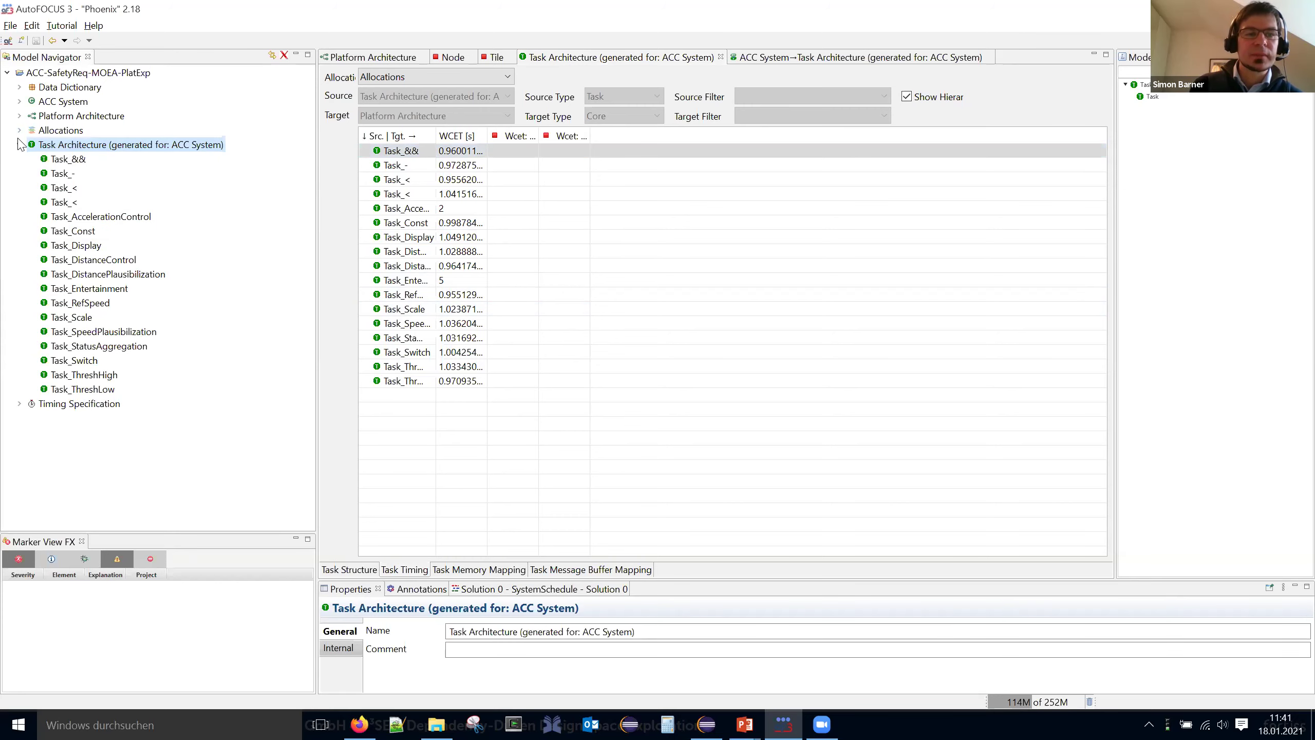
click(20, 145)
click(19, 159)
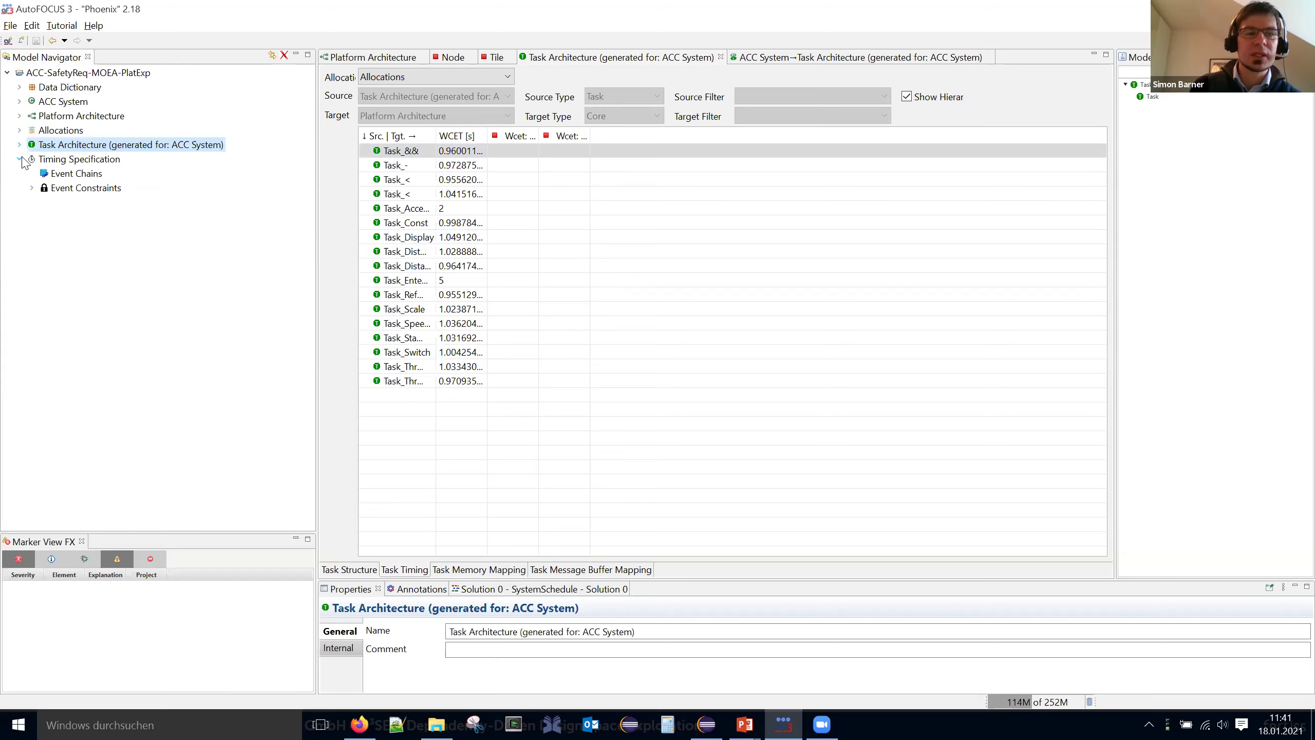
click(32, 188)
scroll(114, 271, down, 1)
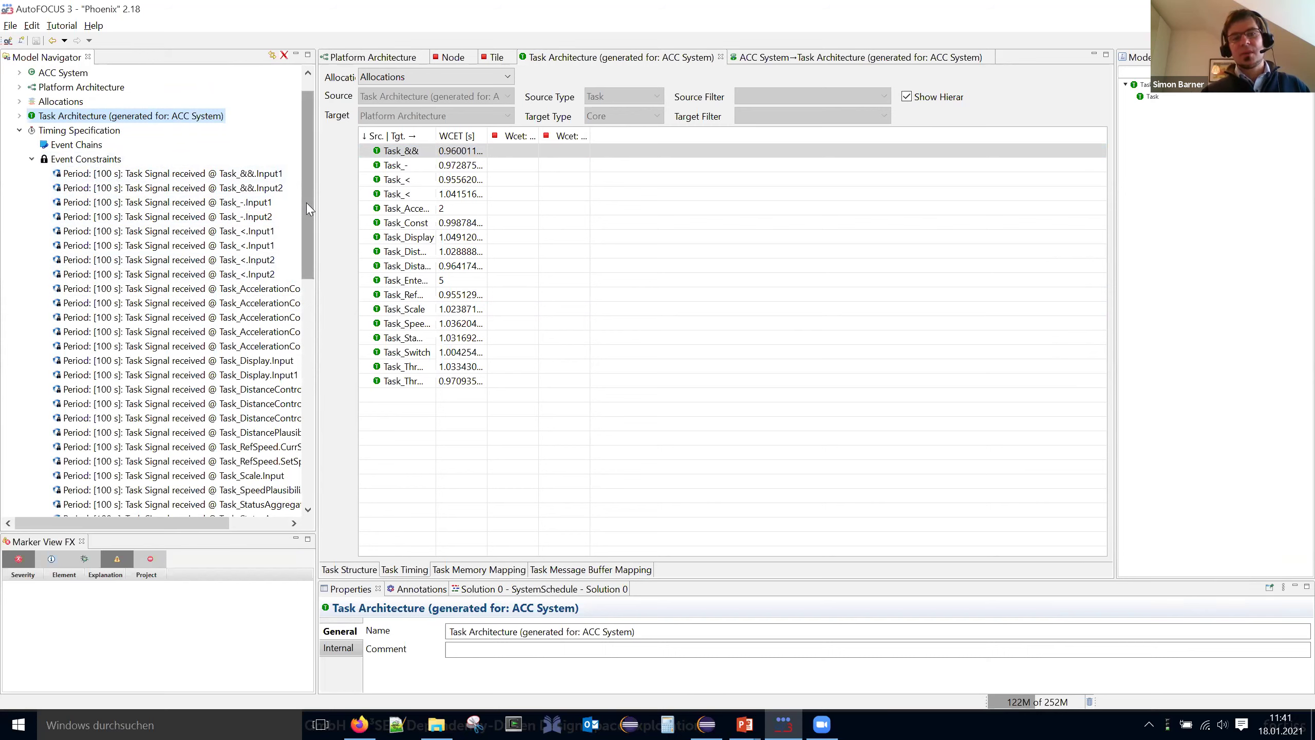
scroll(311, 194, up, 1)
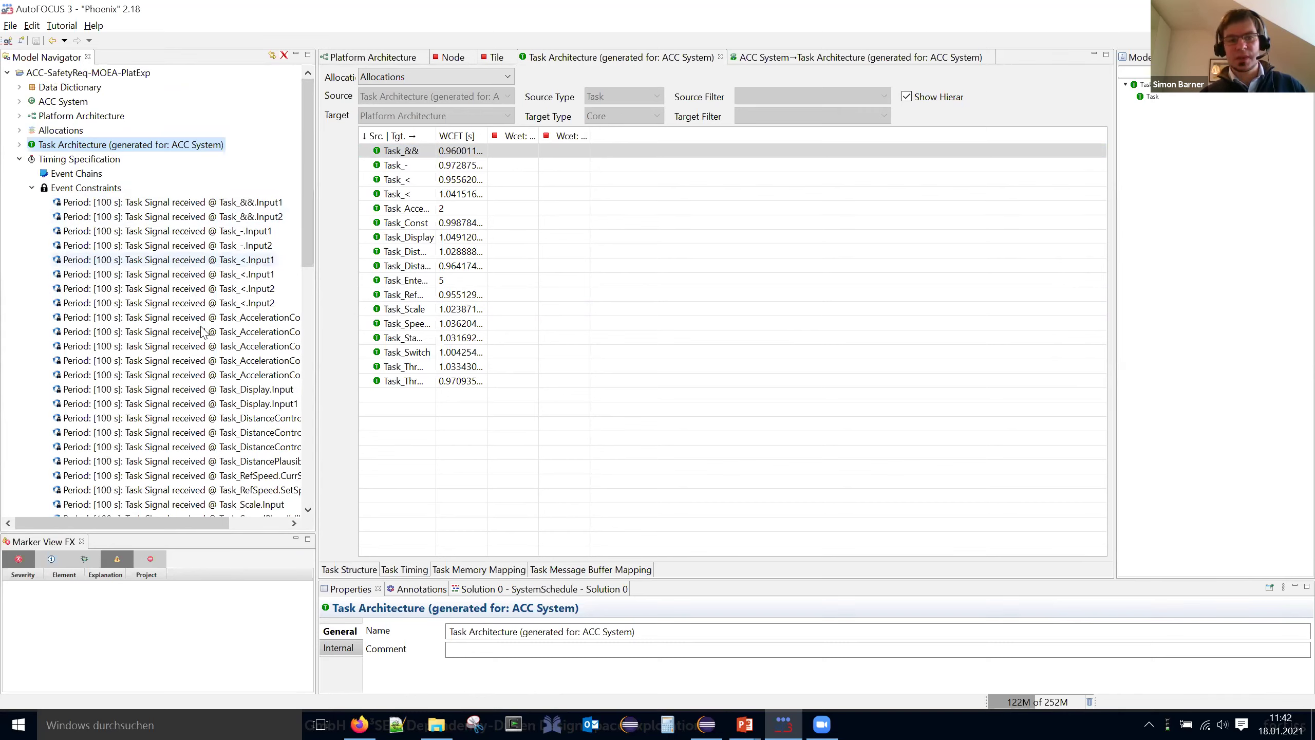
scroll(166, 259, down, 6)
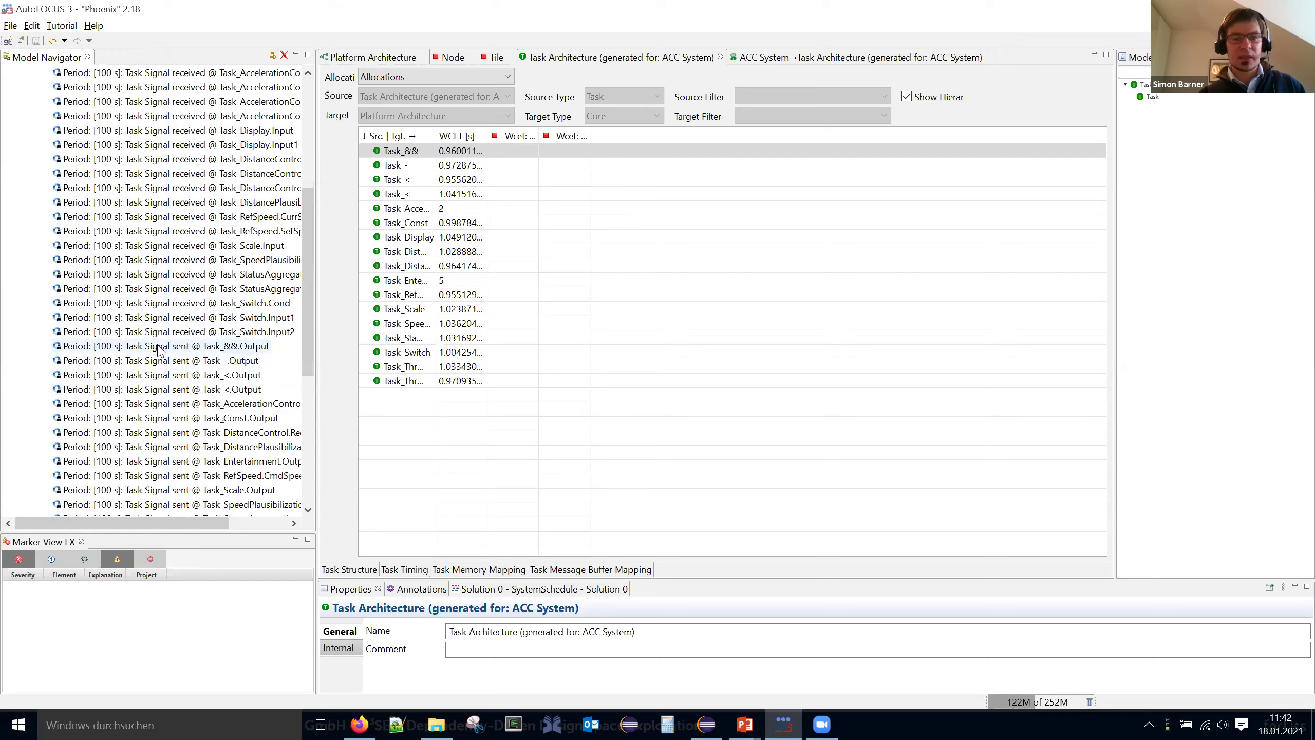
scroll(158, 350, down, 6)
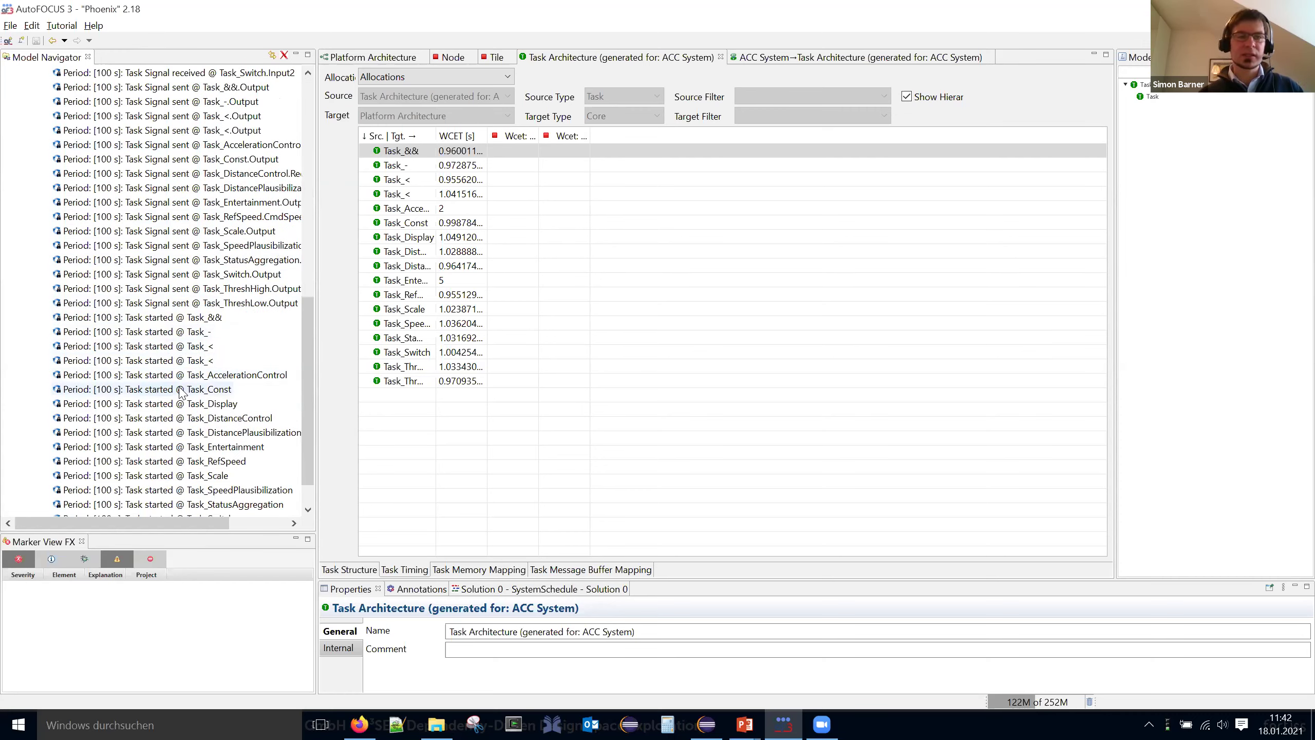
scroll(180, 392, up, 12)
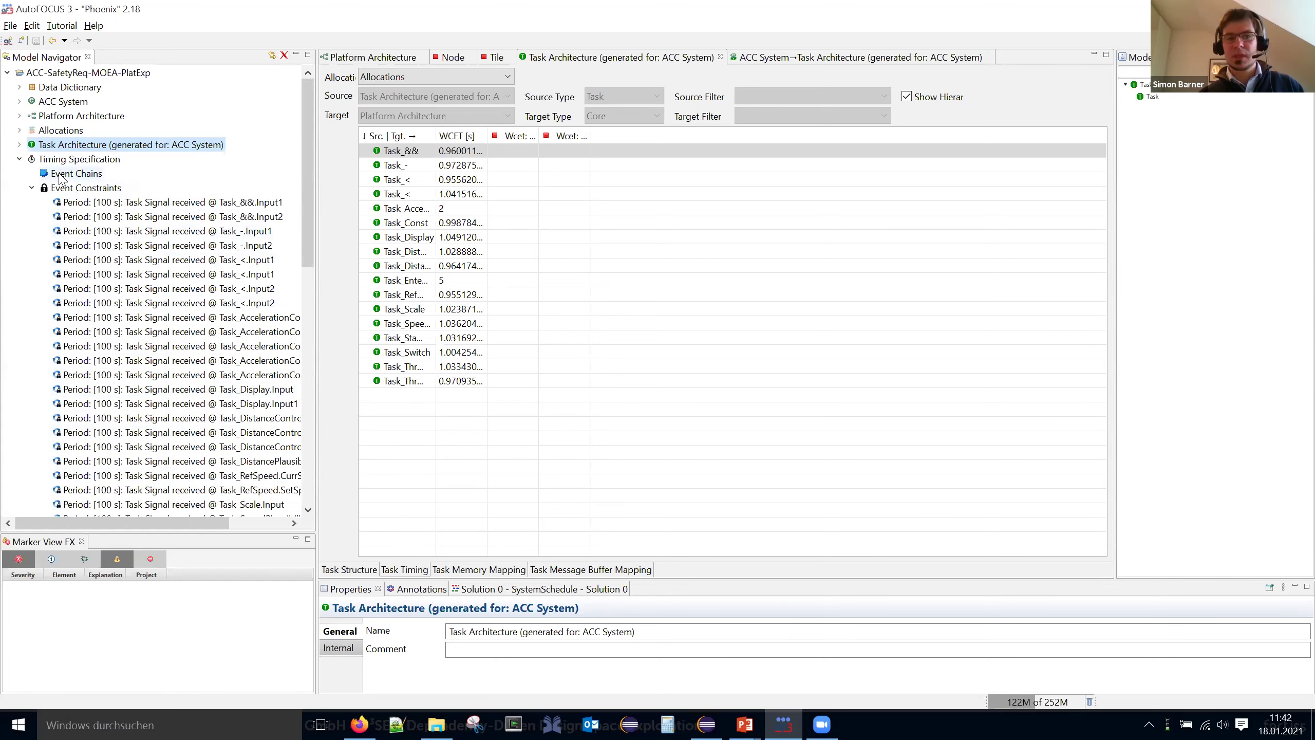
click(32, 188)
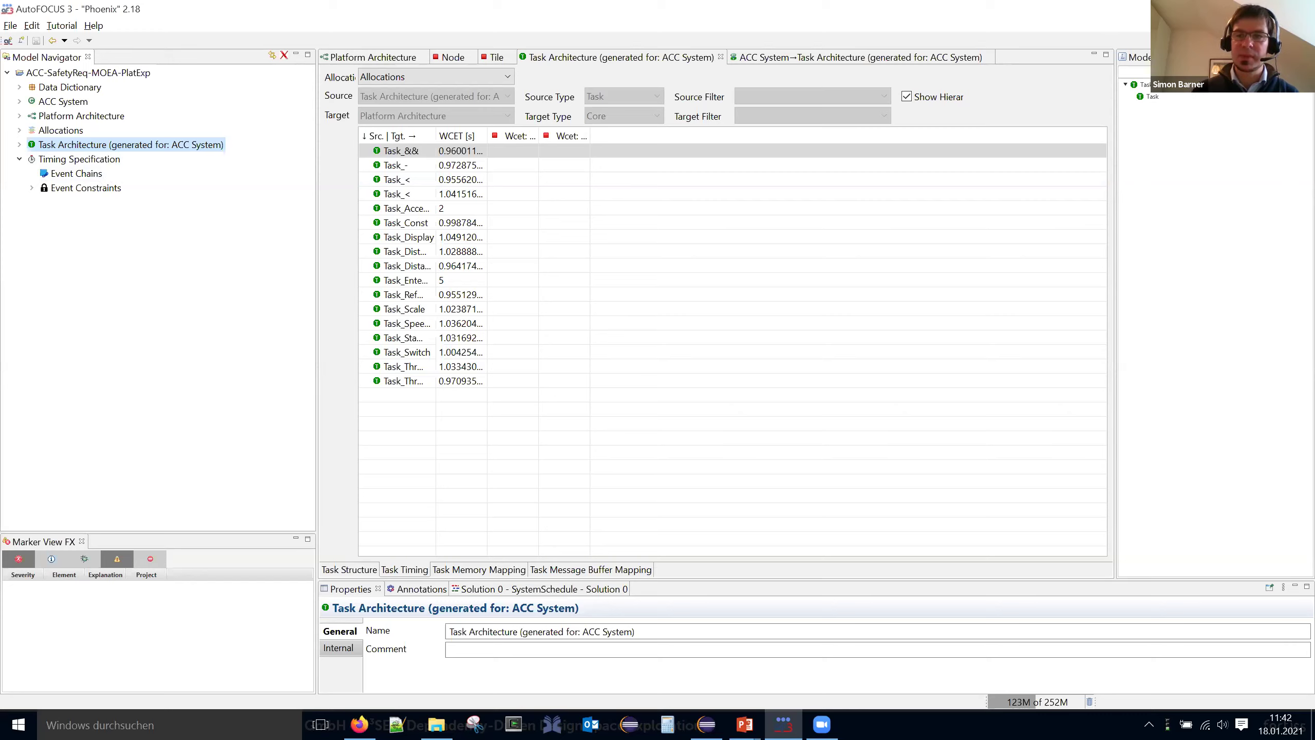
- Create a design space exploration from the ACC-SafetyReq-MOEA-PlatExp project, importing its data dictionary, component, task and platform architectures, allocations and timing specification
key(ctrl+F8)
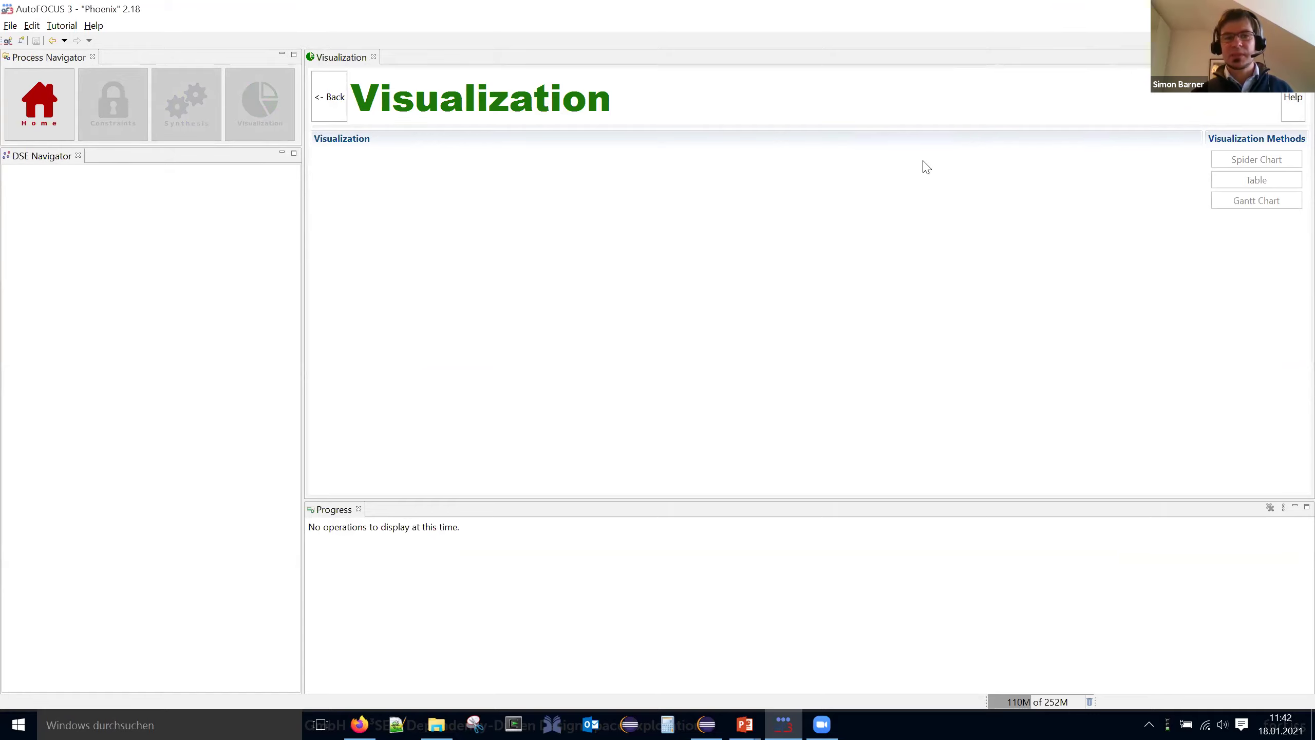
click(52, 123)
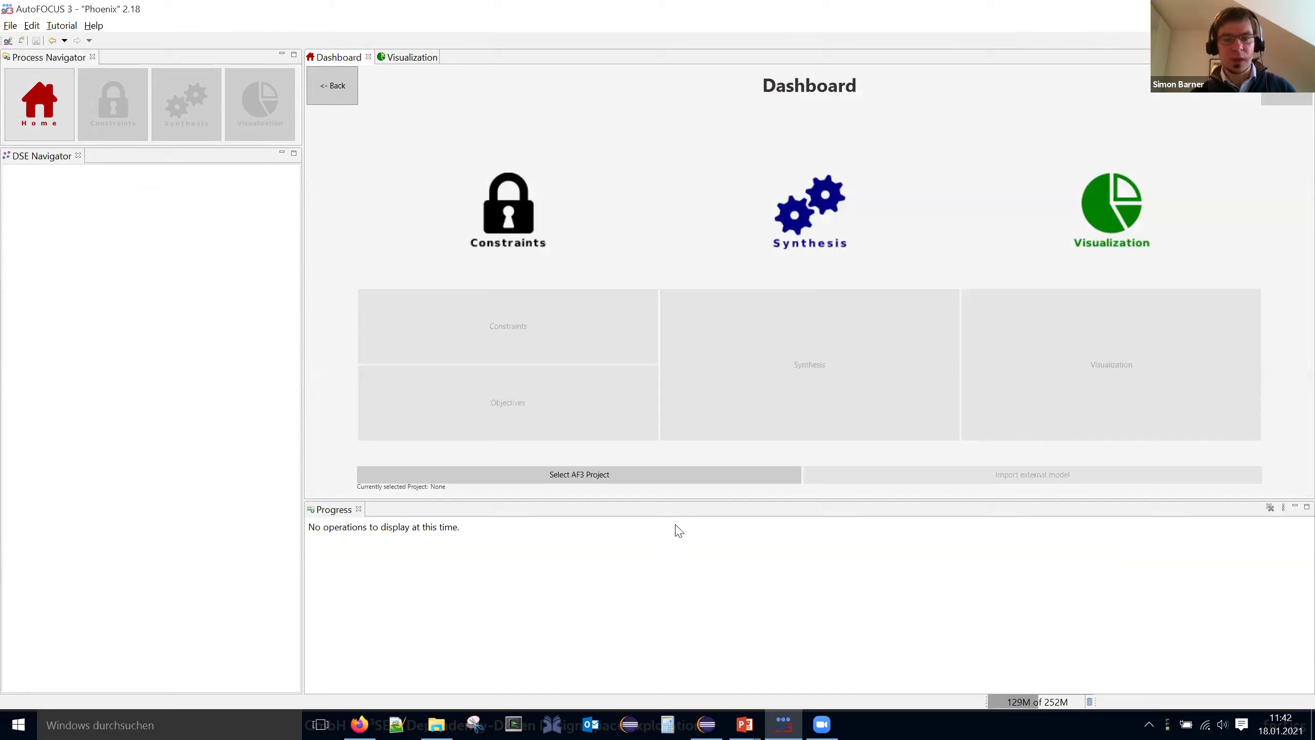
click(651, 478)
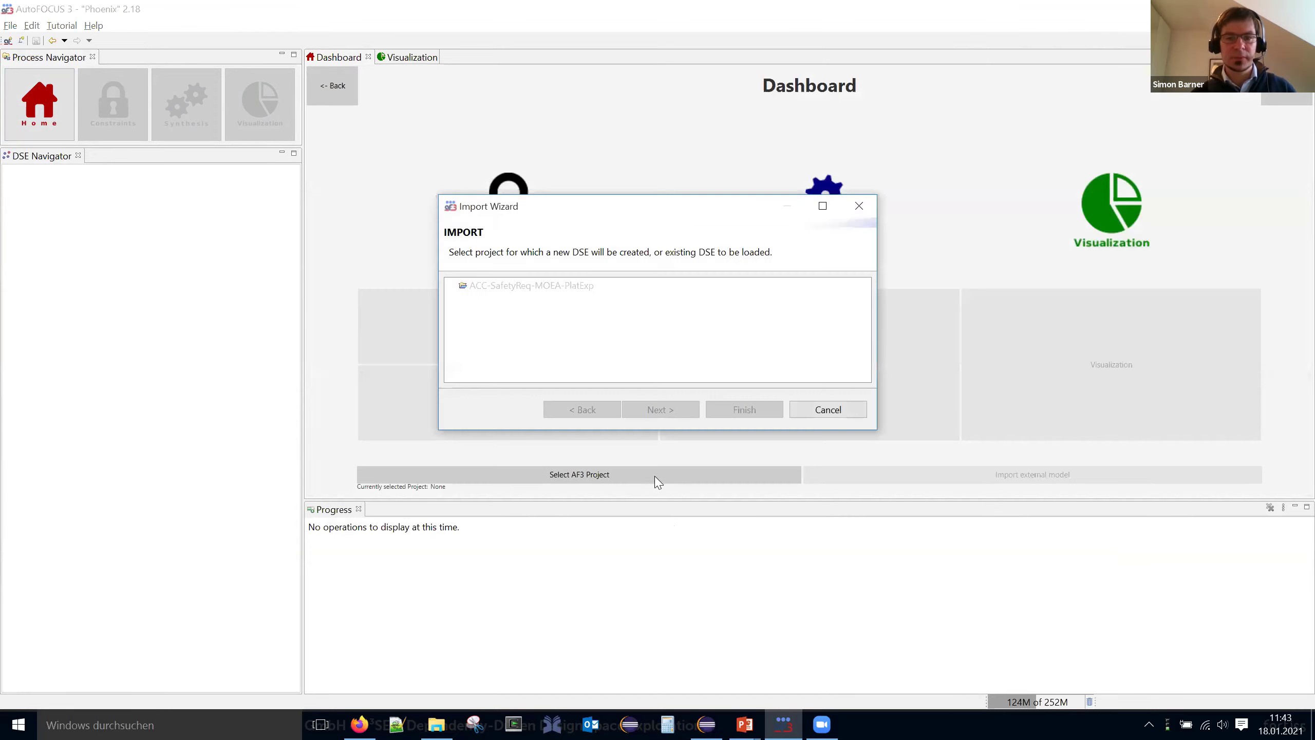
double_click(544, 286)
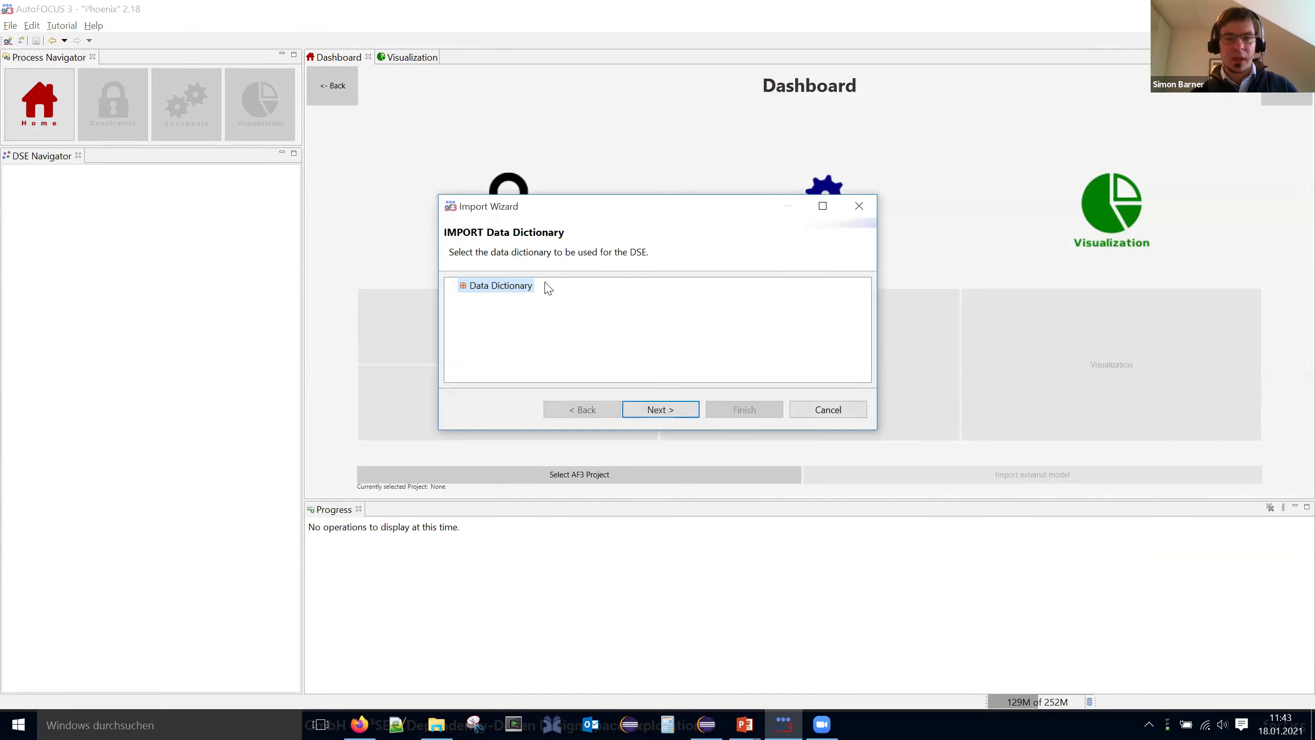
double_click(505, 288)
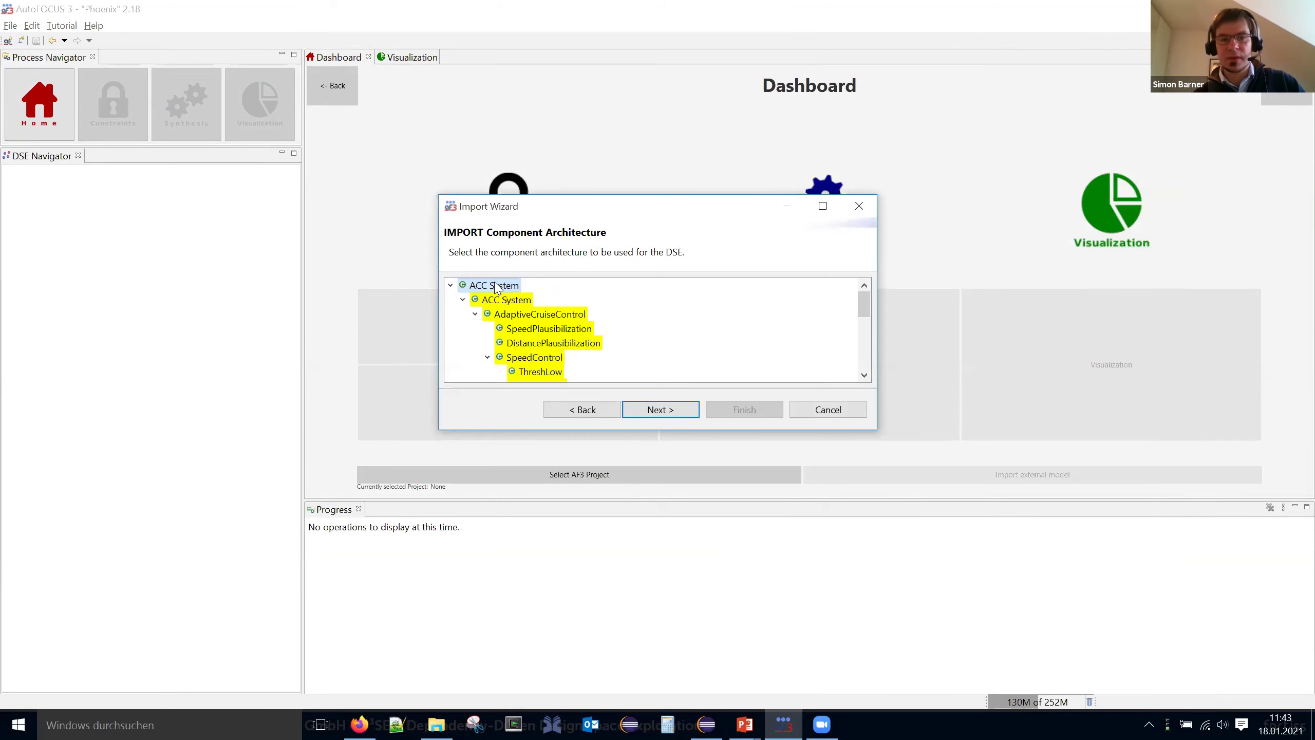
double_click(496, 287)
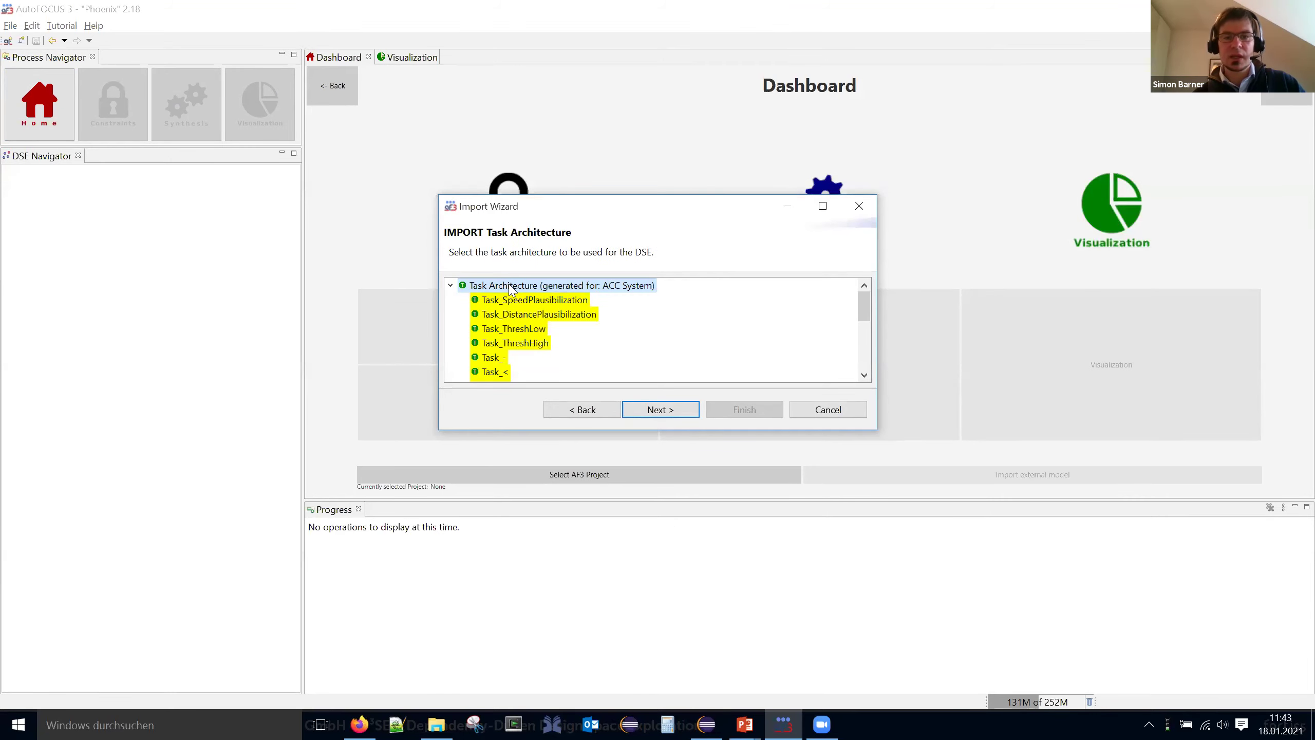
double_click(501, 287)
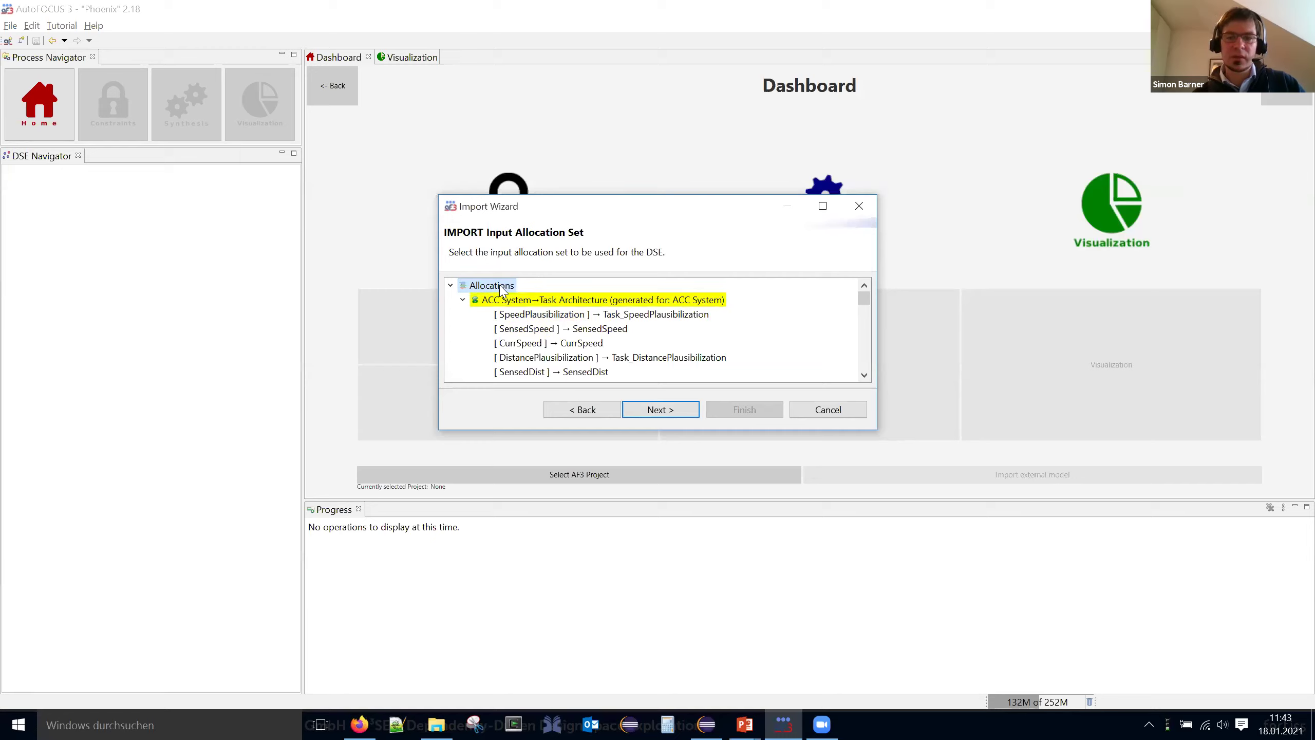
double_click(501, 286)
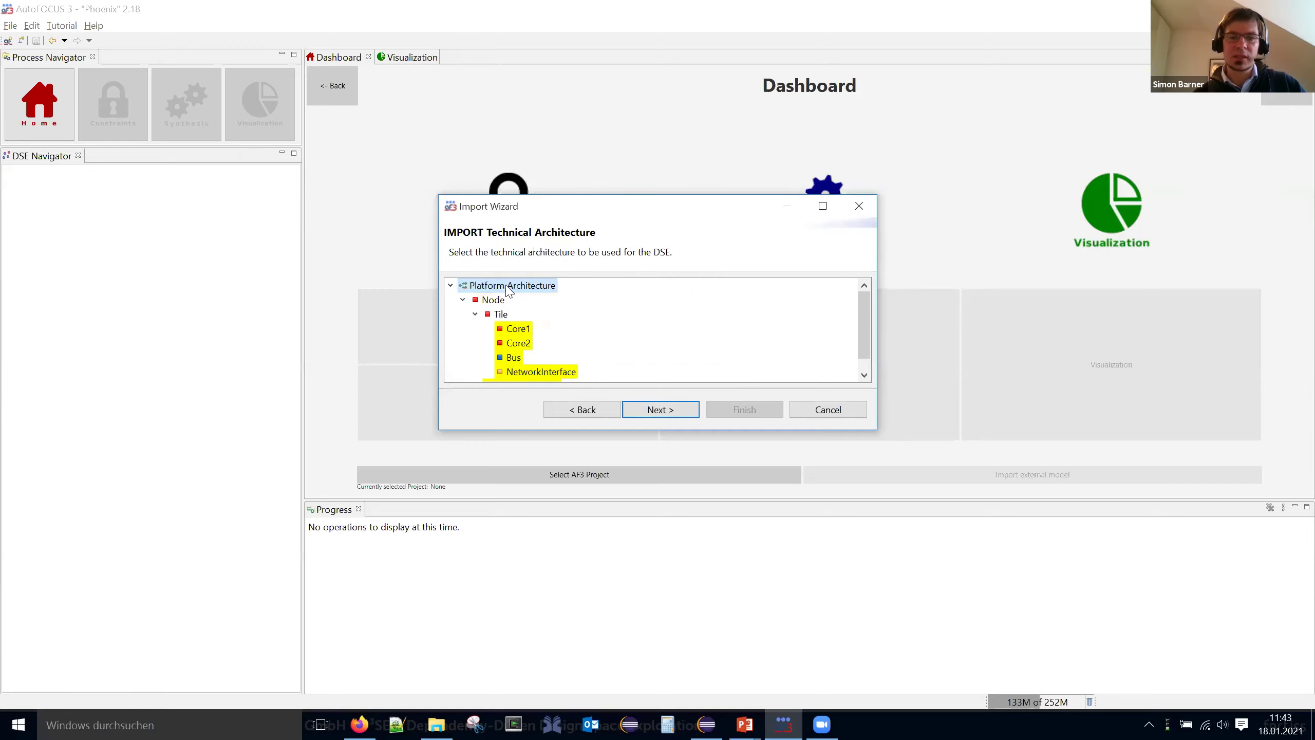
double_click(513, 287)
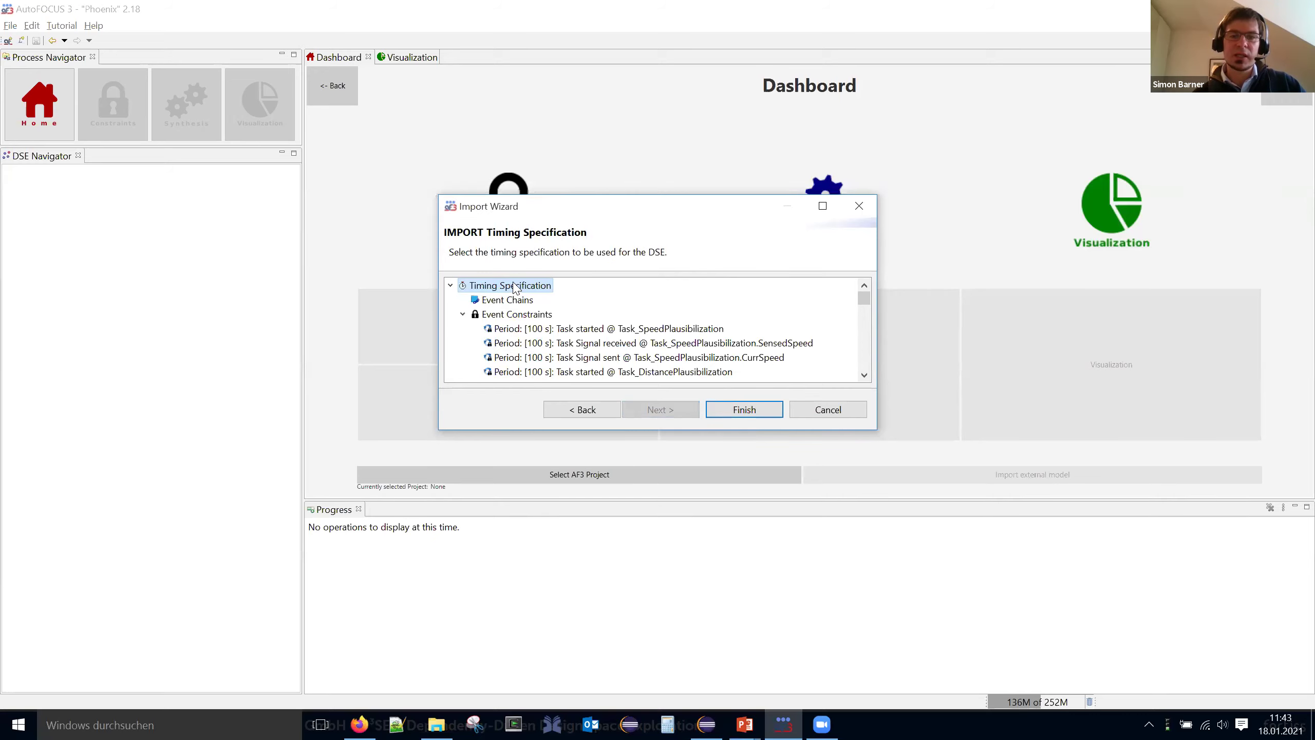
click(746, 409)
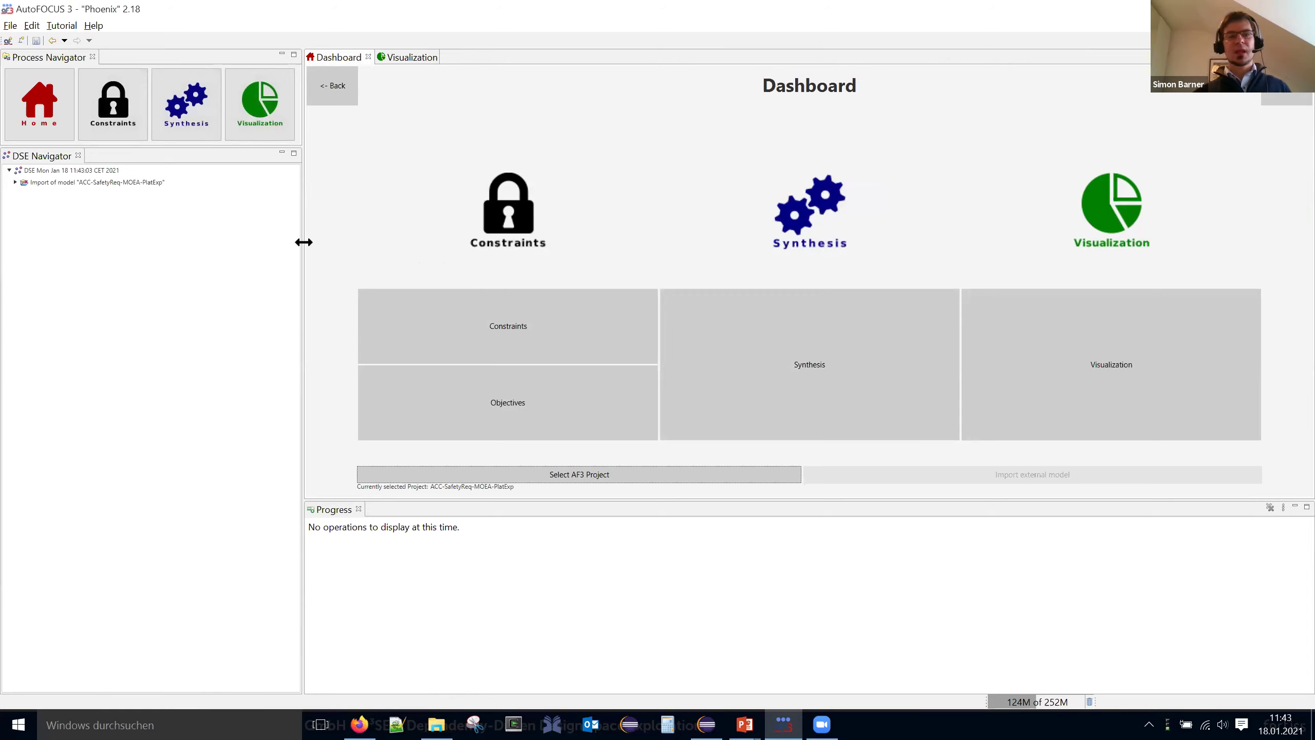
- In constraint modeling, add an allocation constraint that maps Task_SpeedPlausibilization onto Core1
click(205, 124)
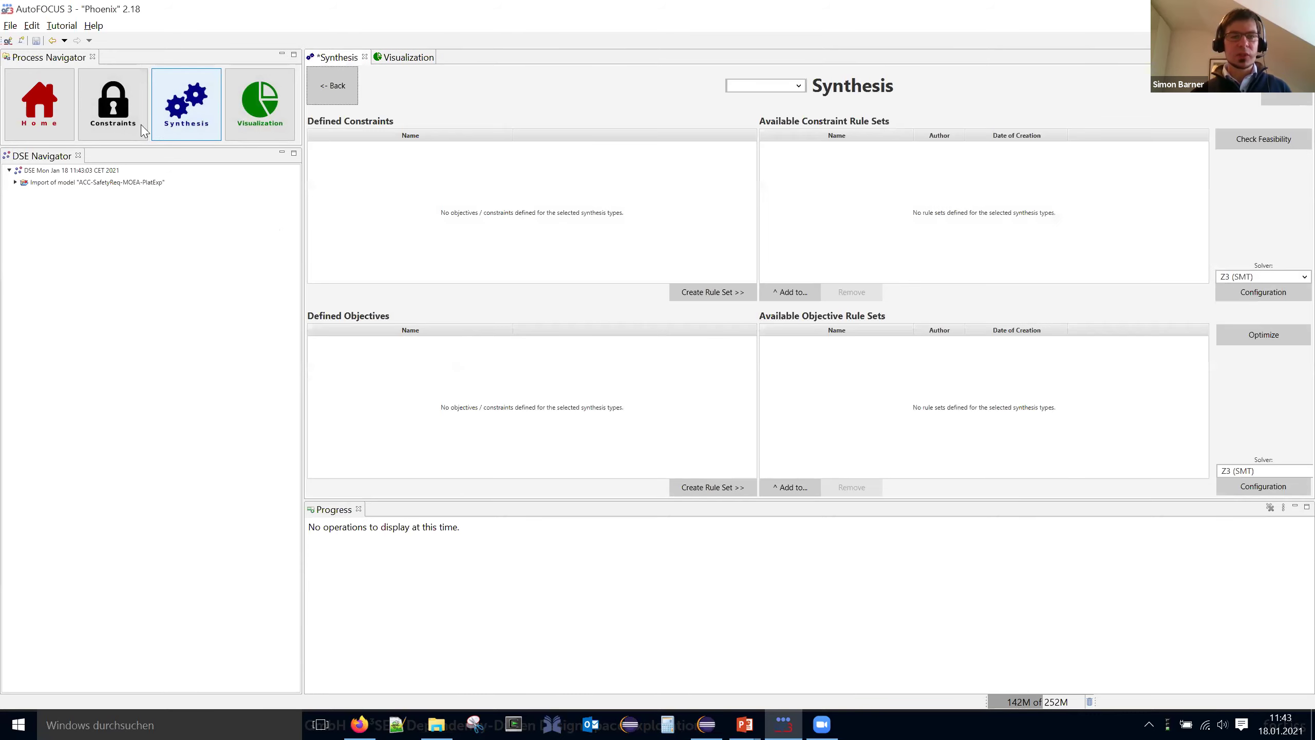
click(130, 128)
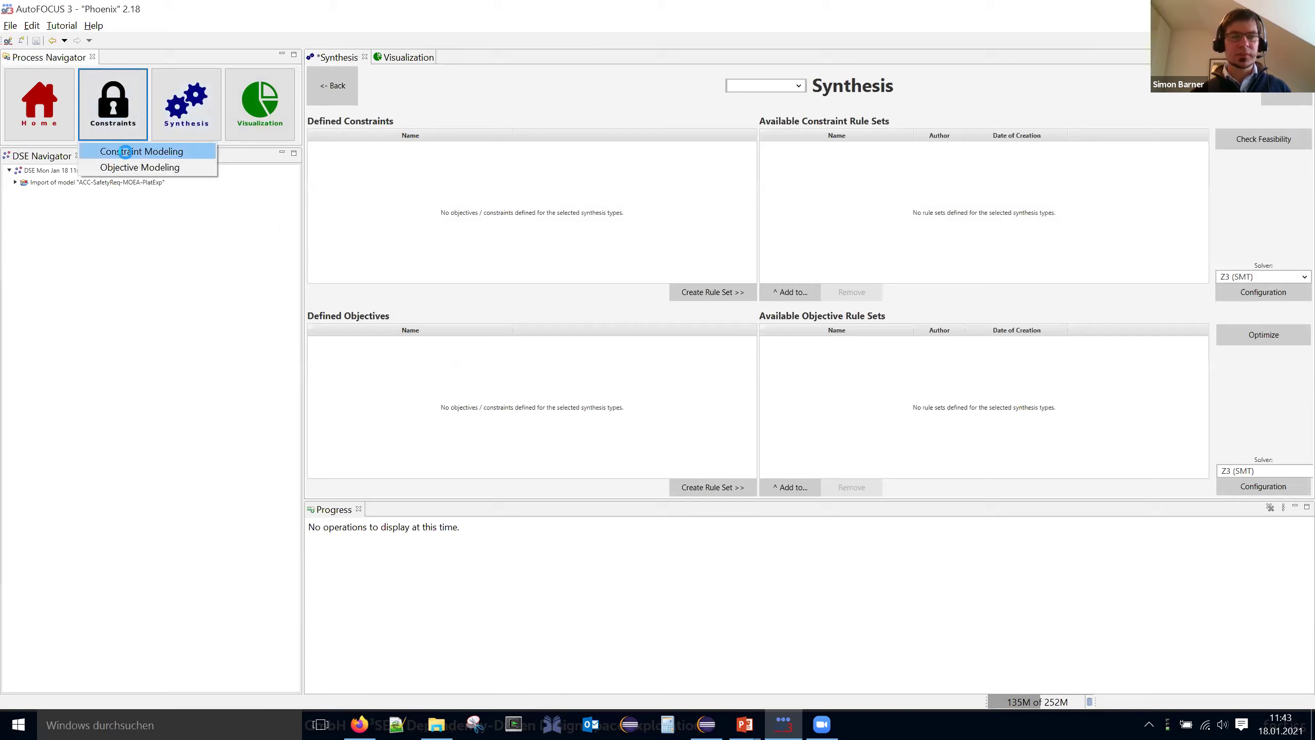
click(130, 152)
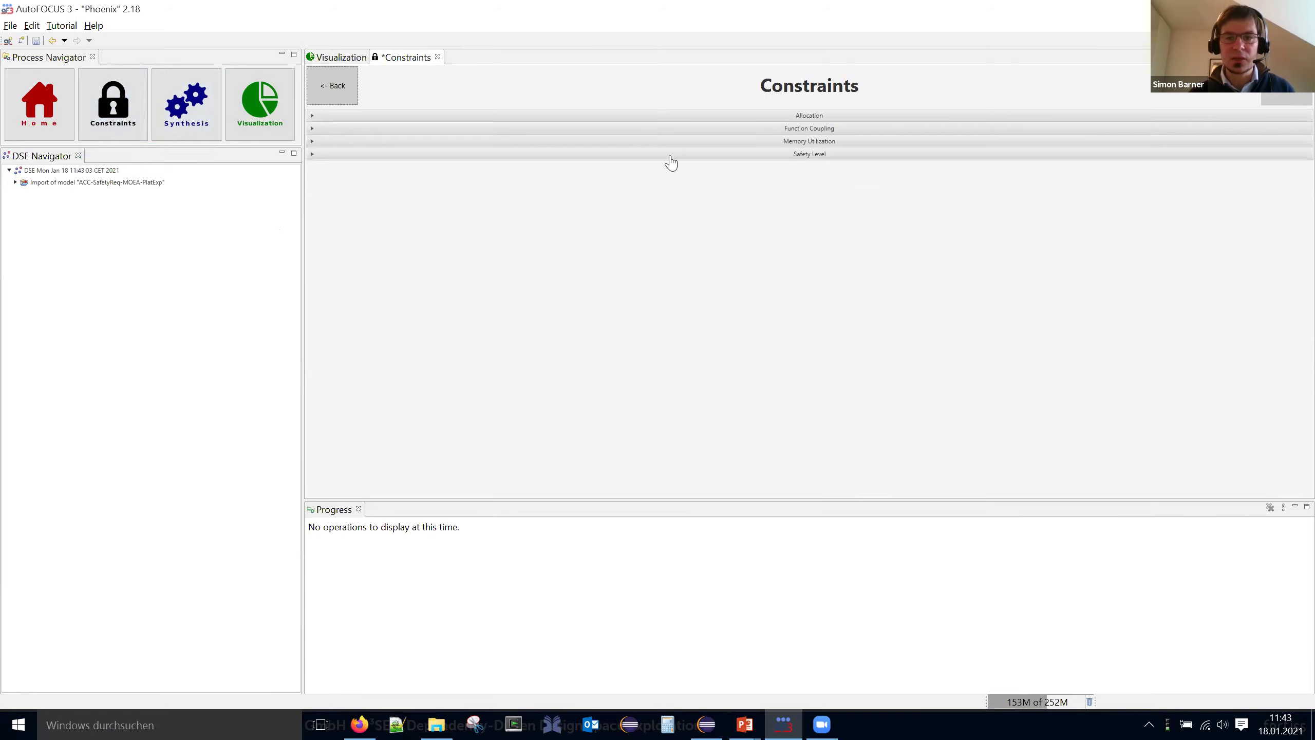
click(654, 117)
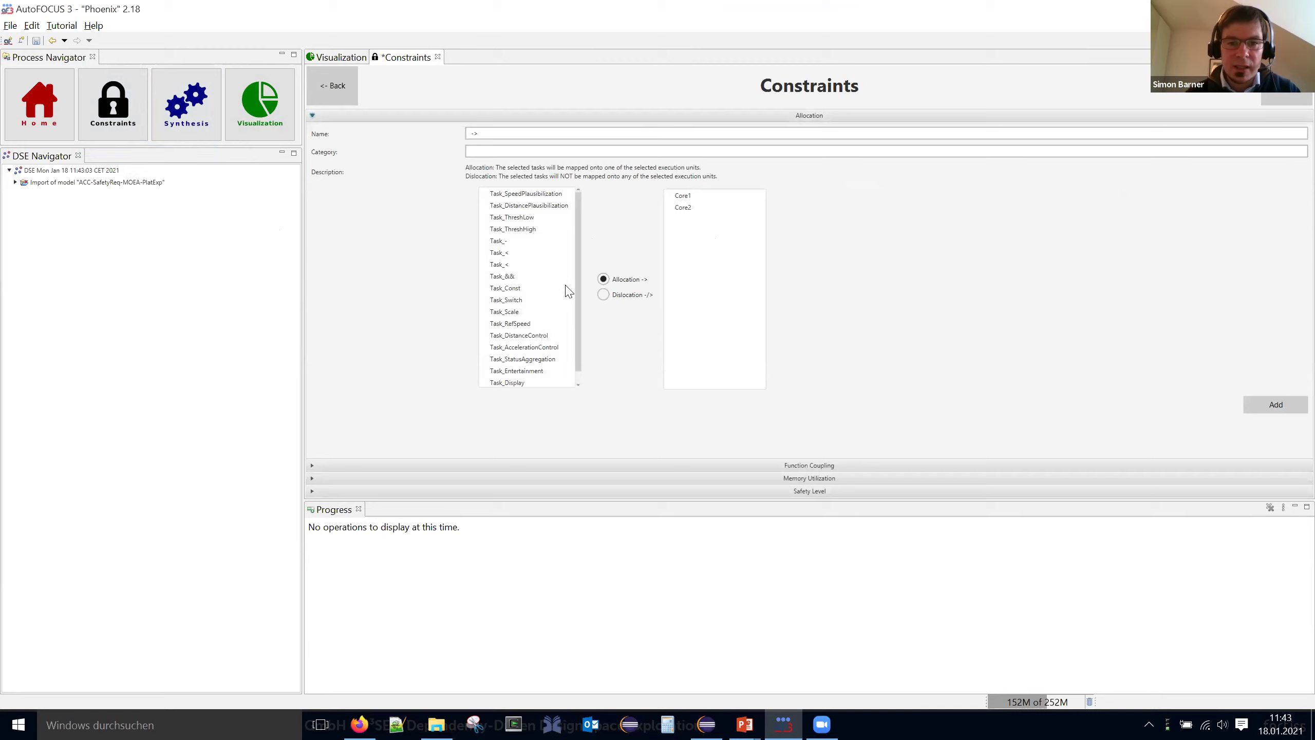
click(538, 195)
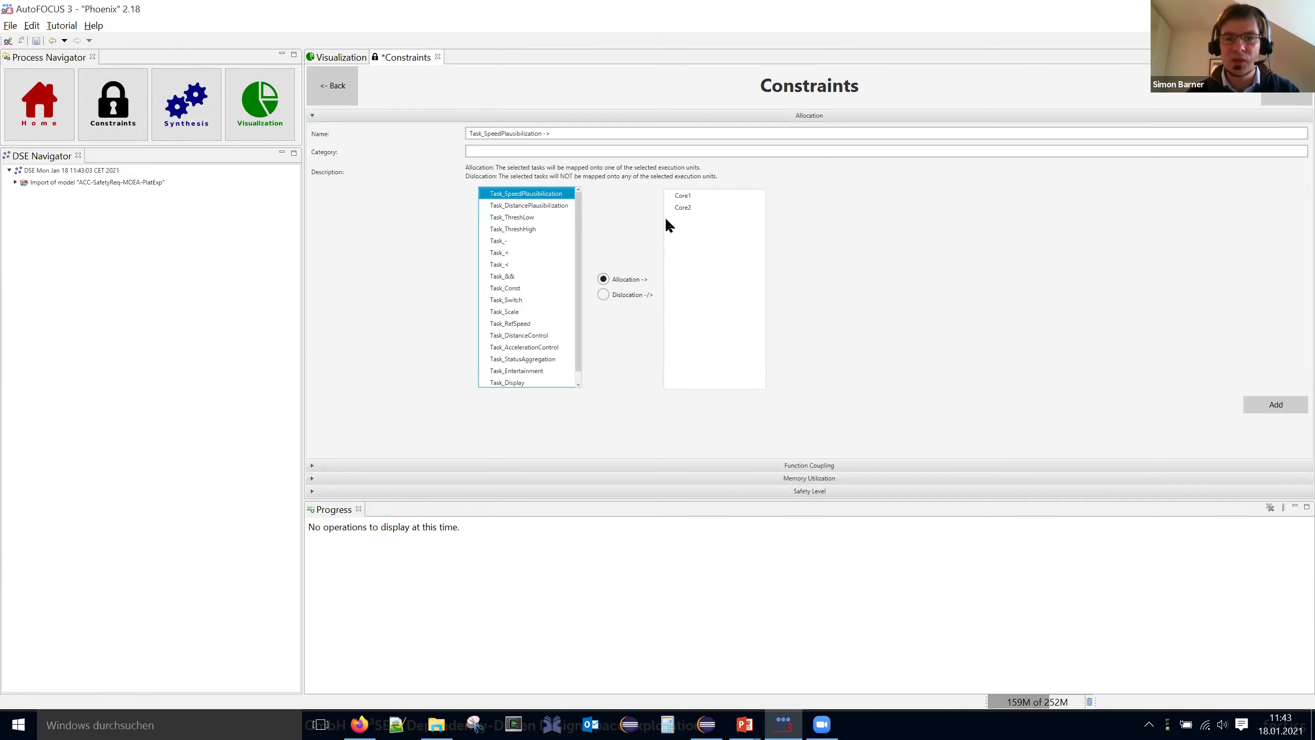
click(686, 195)
click(1266, 403)
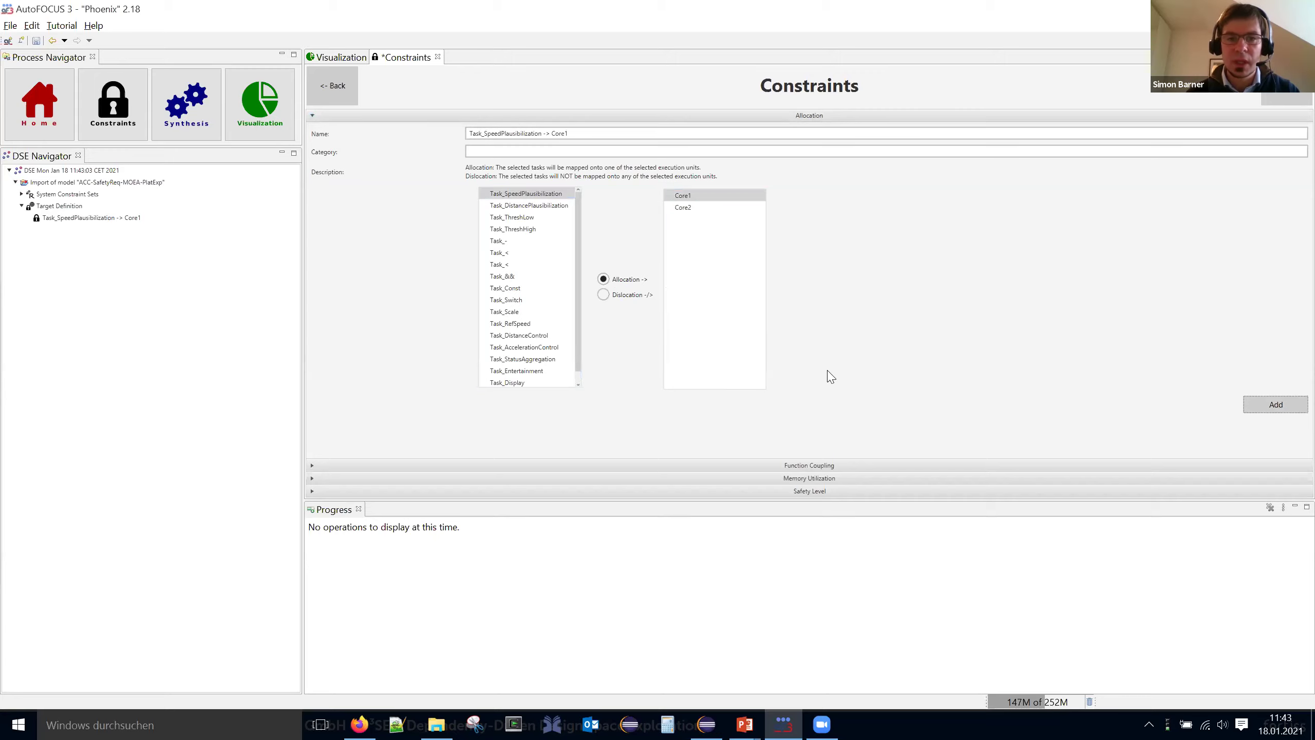
- Add a second allocation constraint mapping Task_Entertainment onto Core2 and collapse the allocation form
click(533, 371)
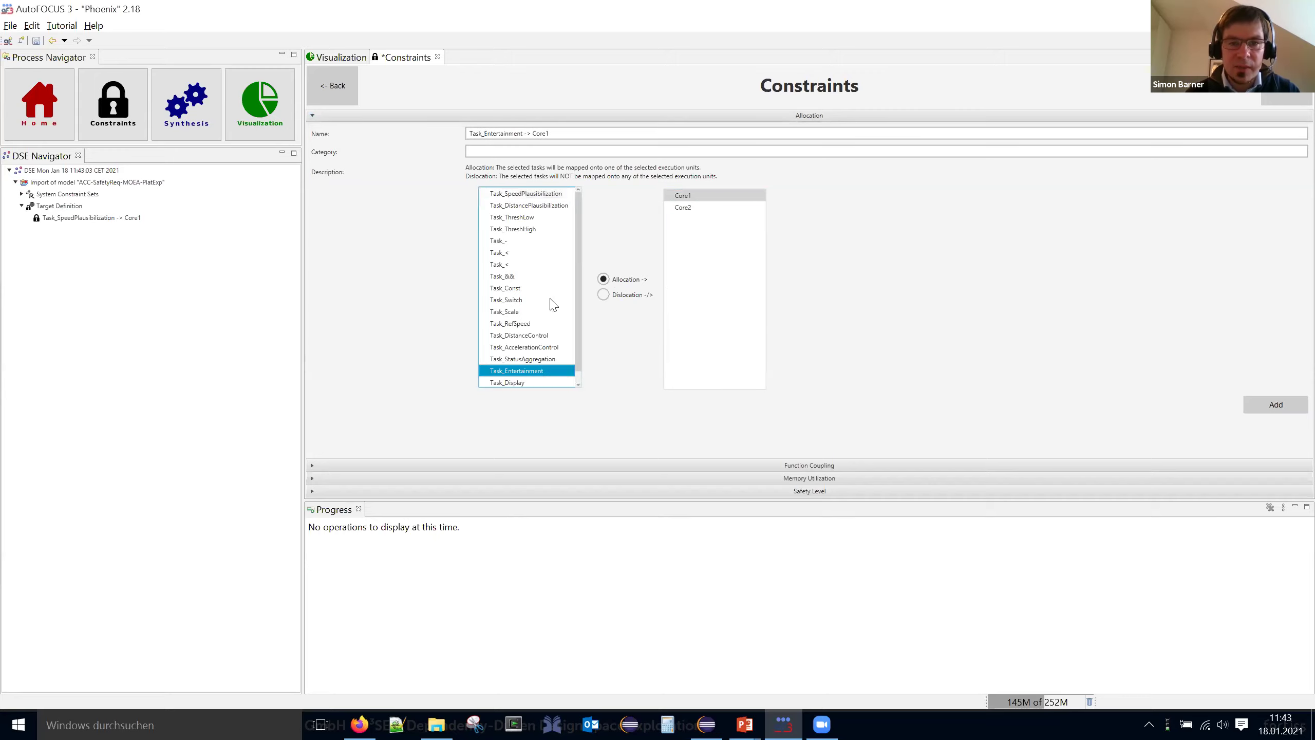
click(684, 208)
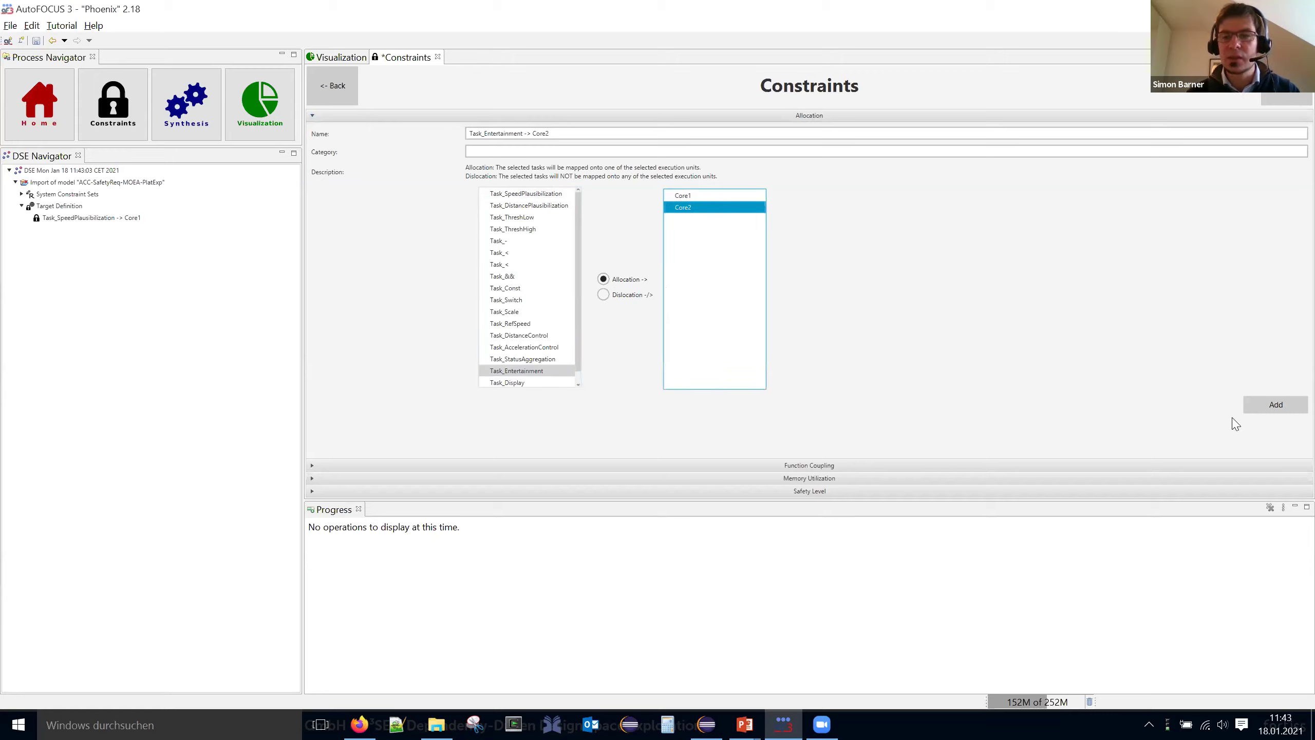
click(1270, 406)
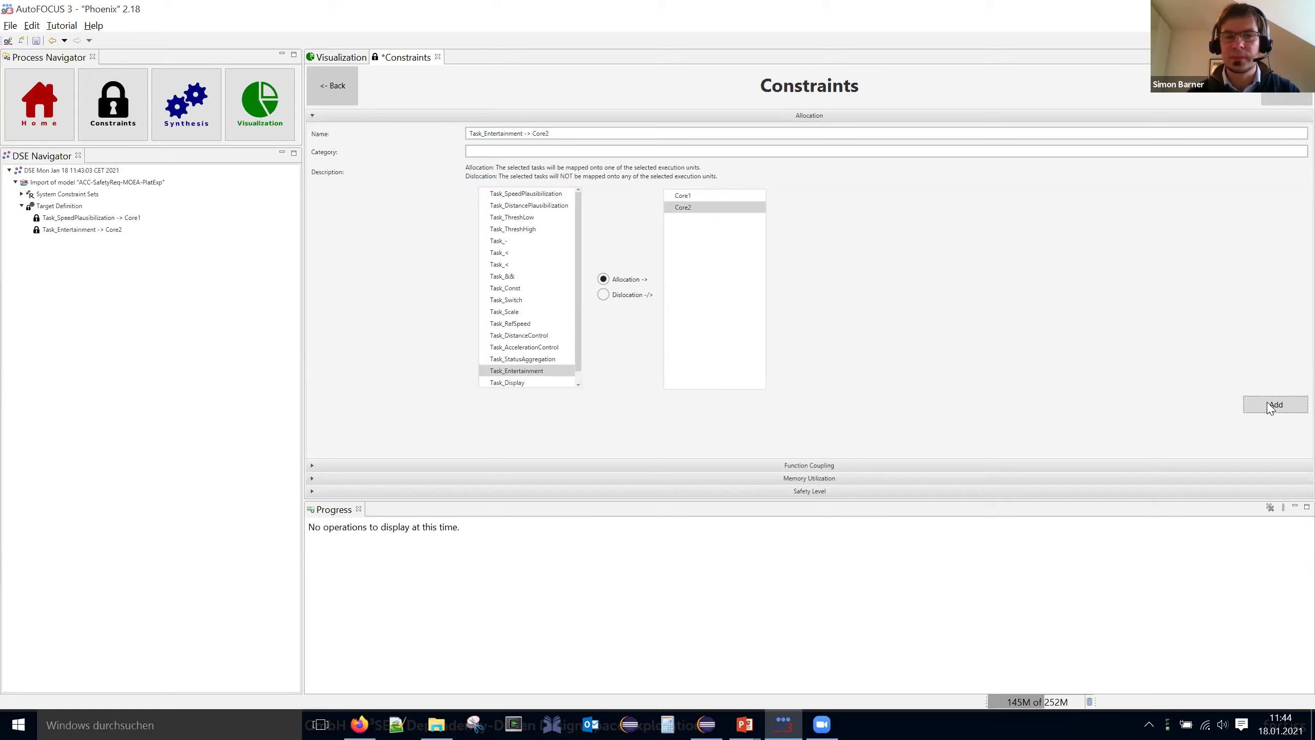
click(752, 117)
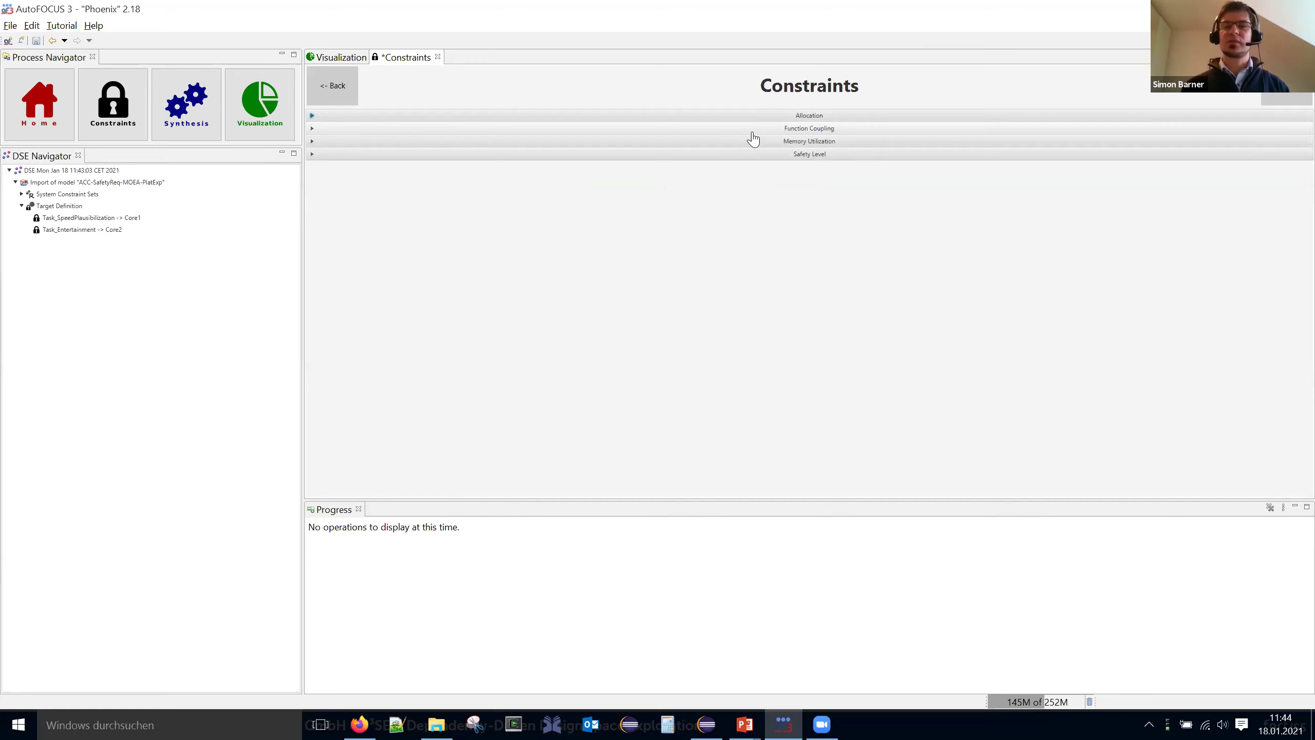
- Look through the constraint forms for function coupling, memory utilization and safety level
click(750, 131)
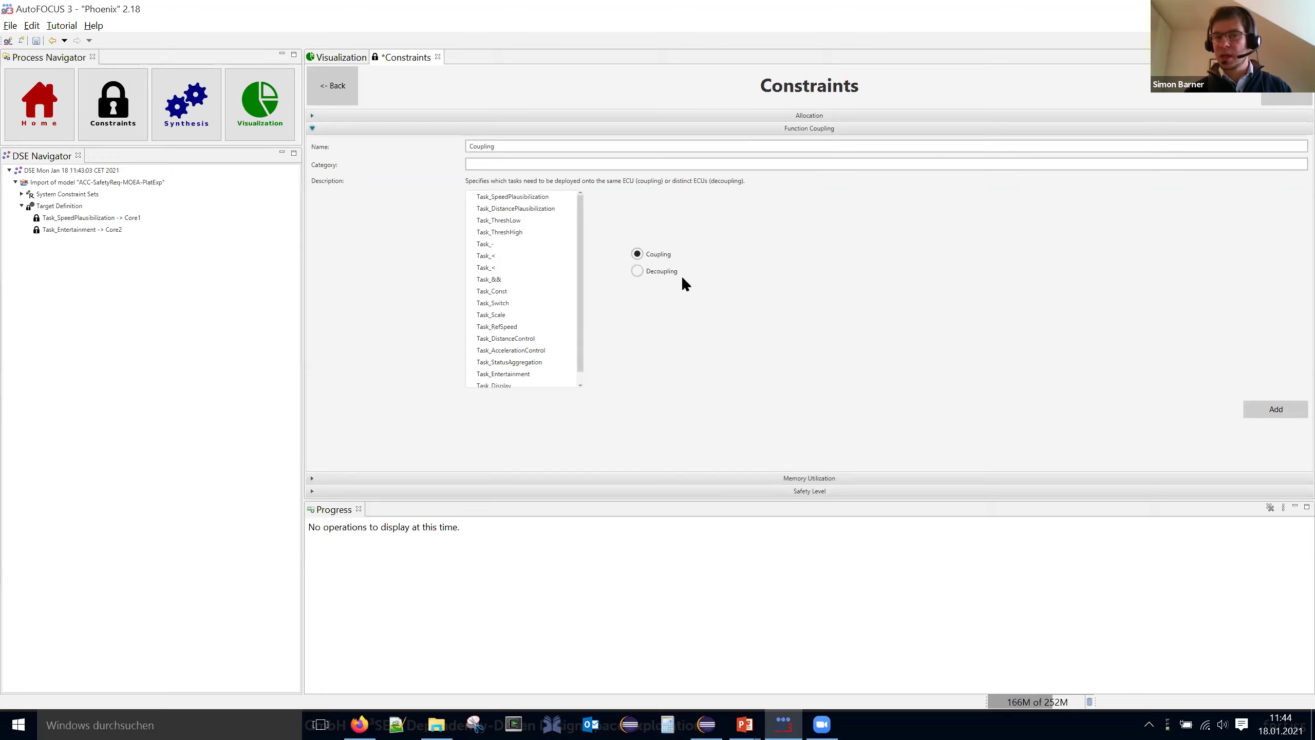
click(687, 130)
click(706, 142)
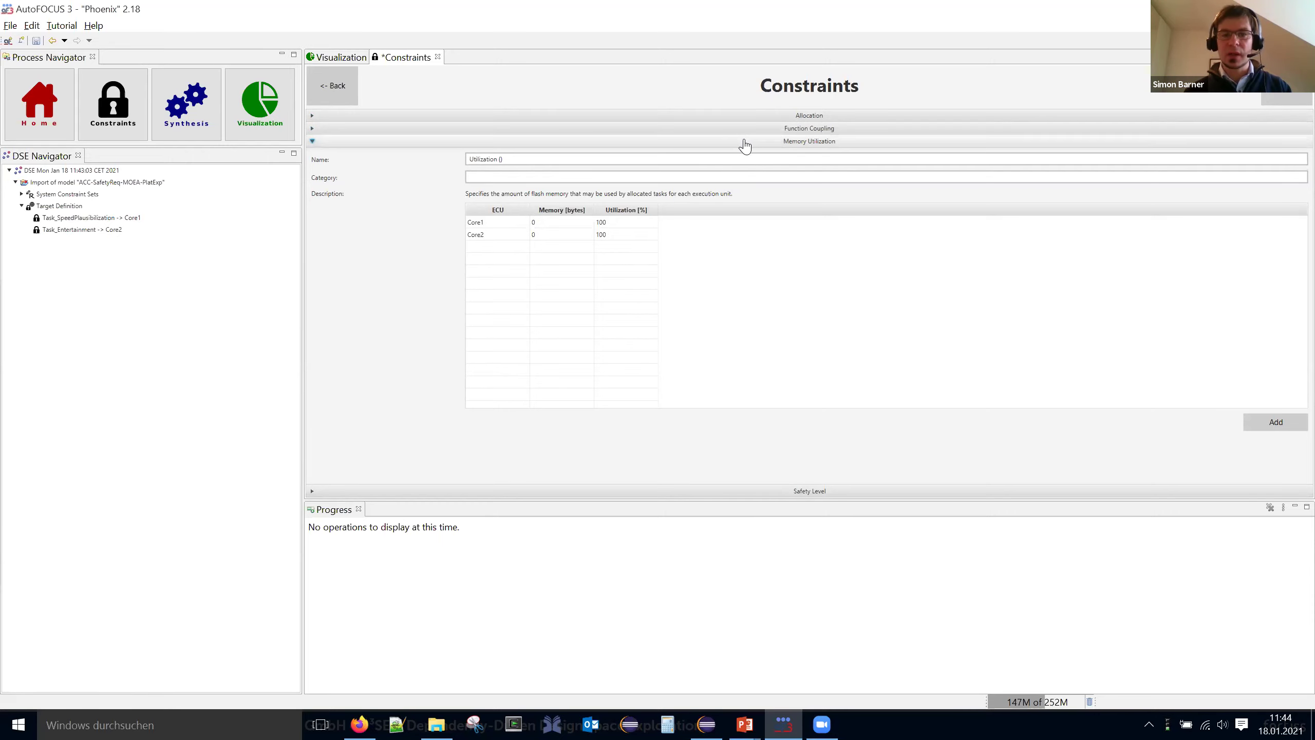
click(780, 145)
click(708, 155)
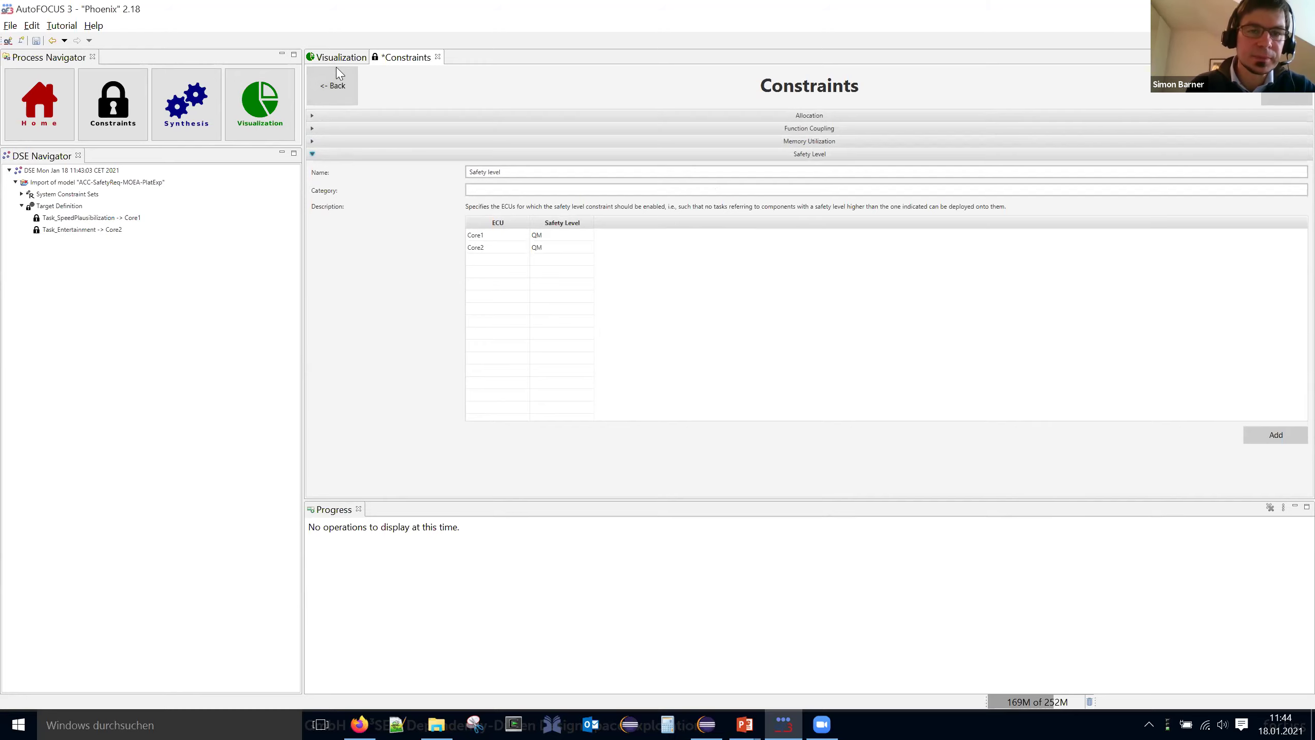
- Open the synthesis view and select Deployment and Schedule as the synthesis types
click(191, 106)
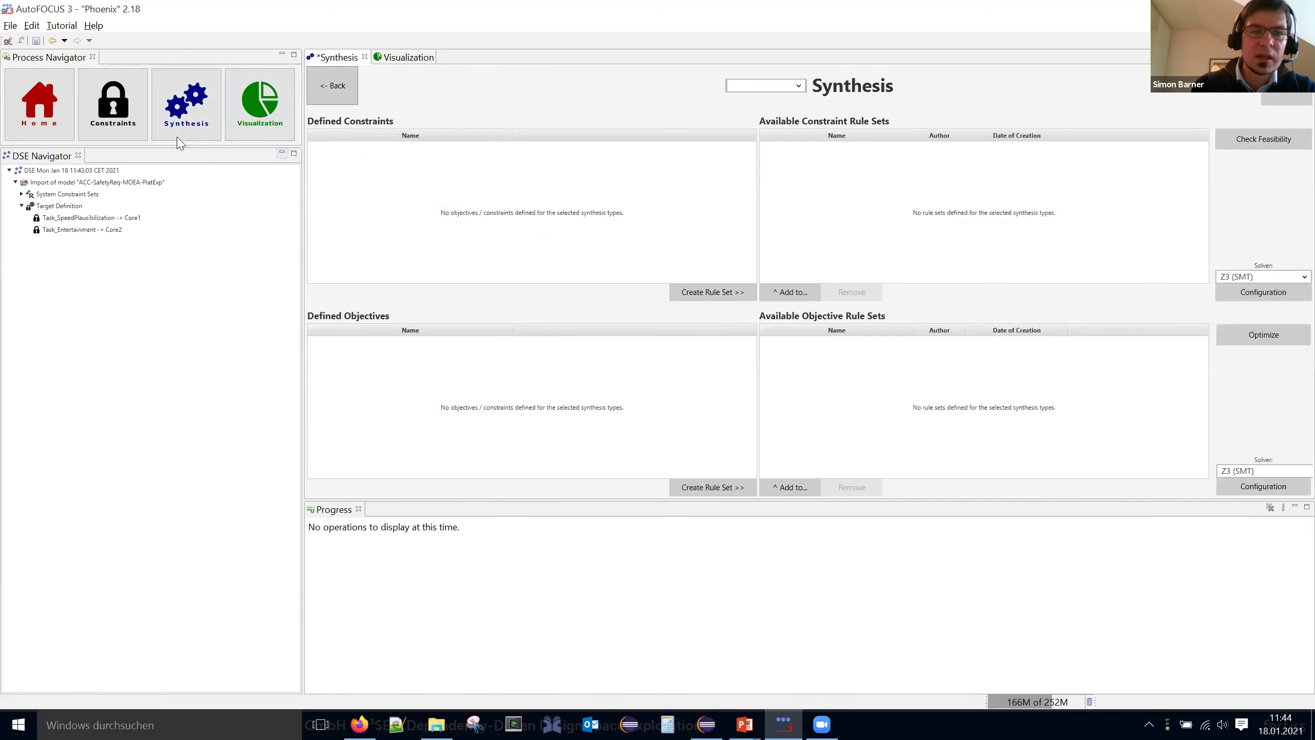
click(800, 86)
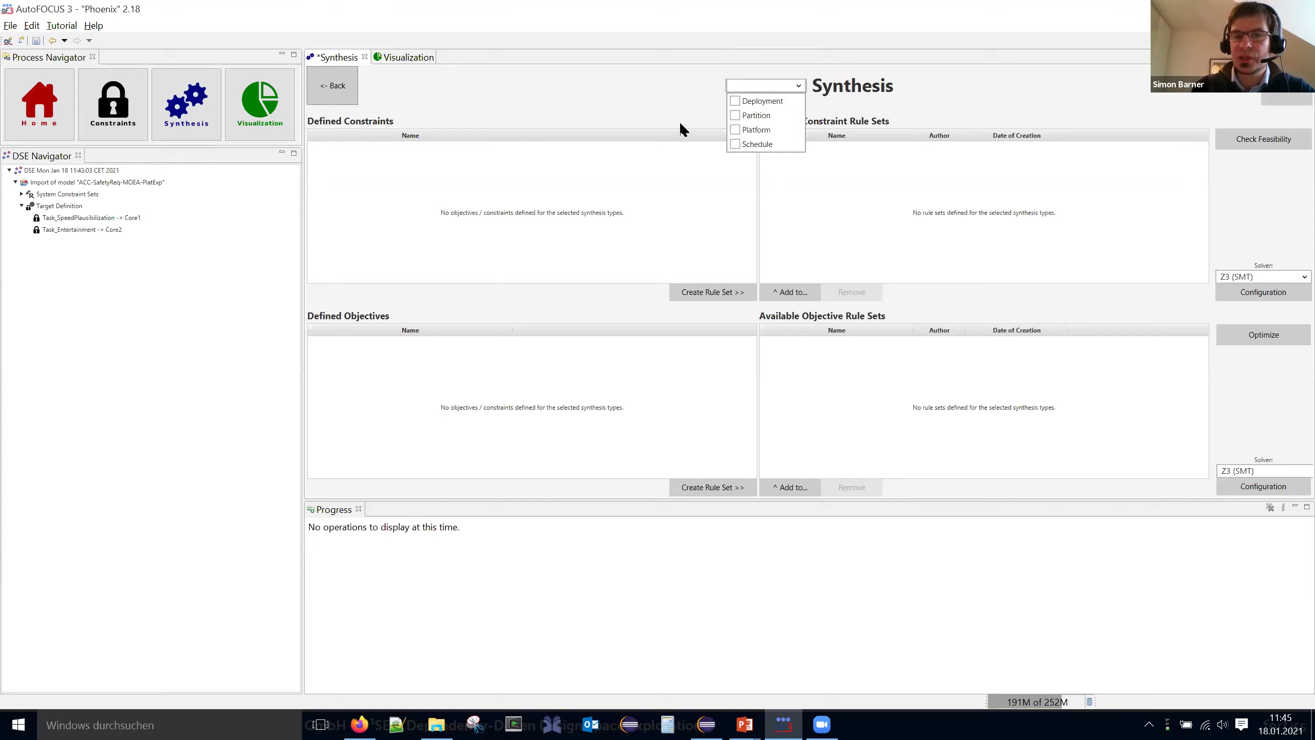
click(735, 101)
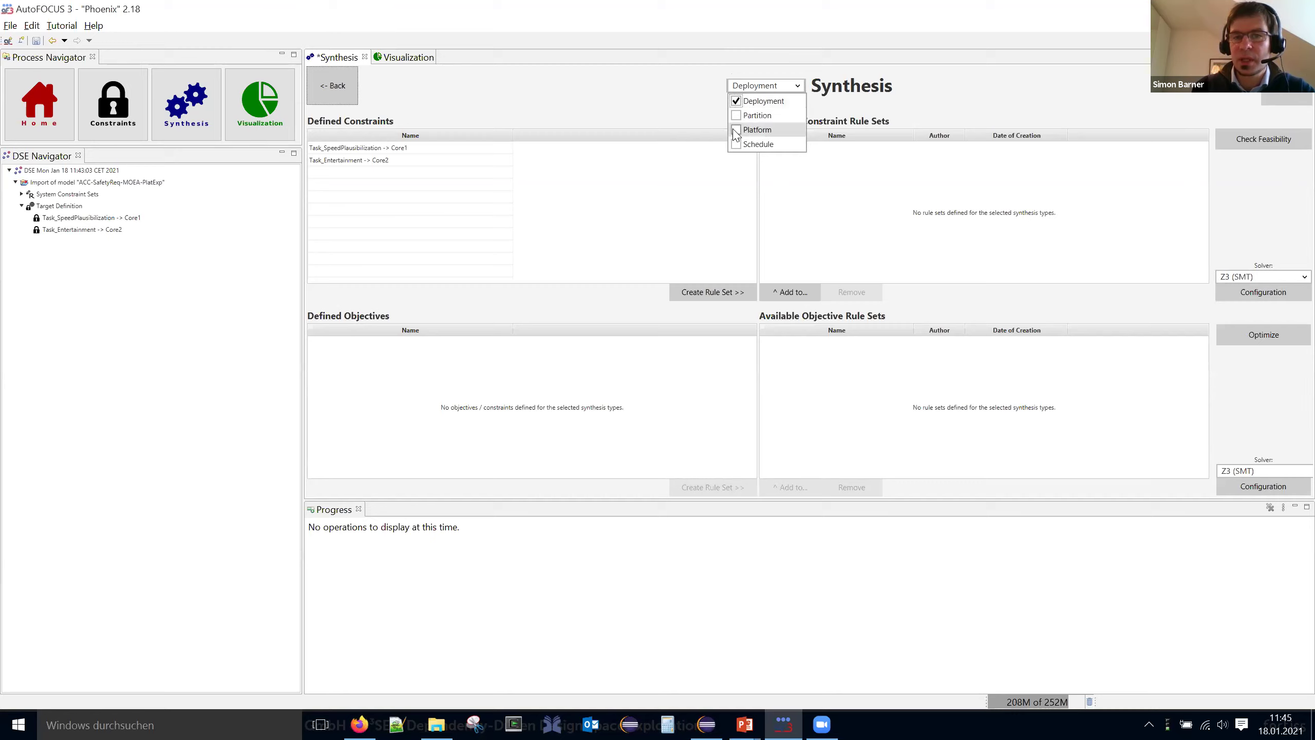
click(736, 145)
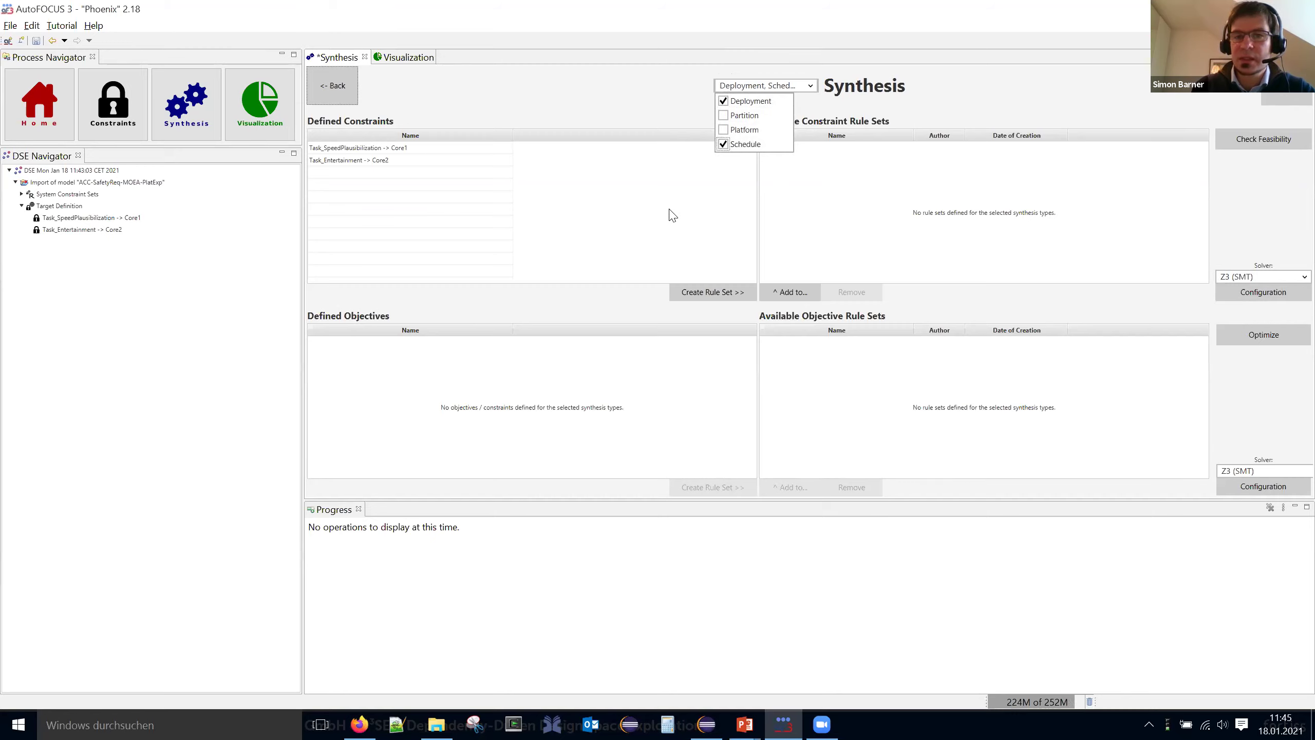
click(672, 215)
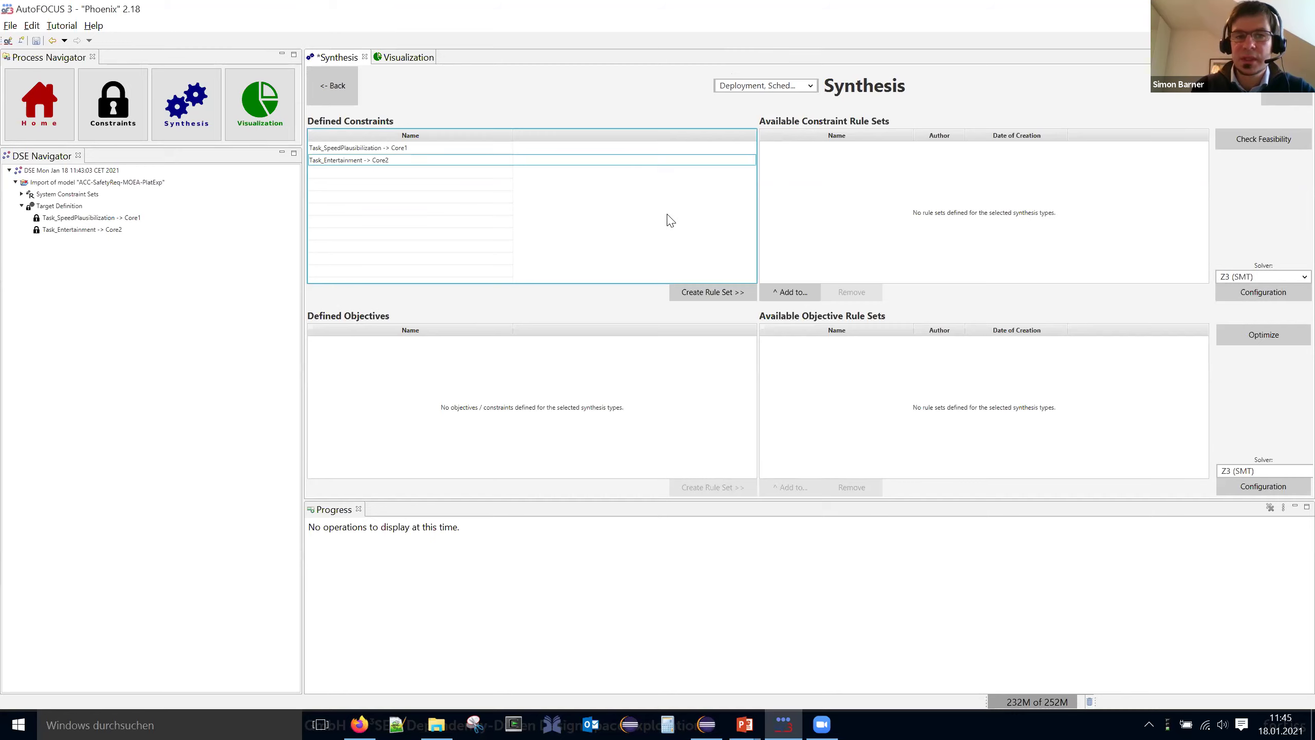
- Create a constraint rule set from the Task_SpeedPlausibilization -> Core1 and Task_Entertainment -> Core2 allocation constraints
click(386, 150)
shift+click(375, 162)
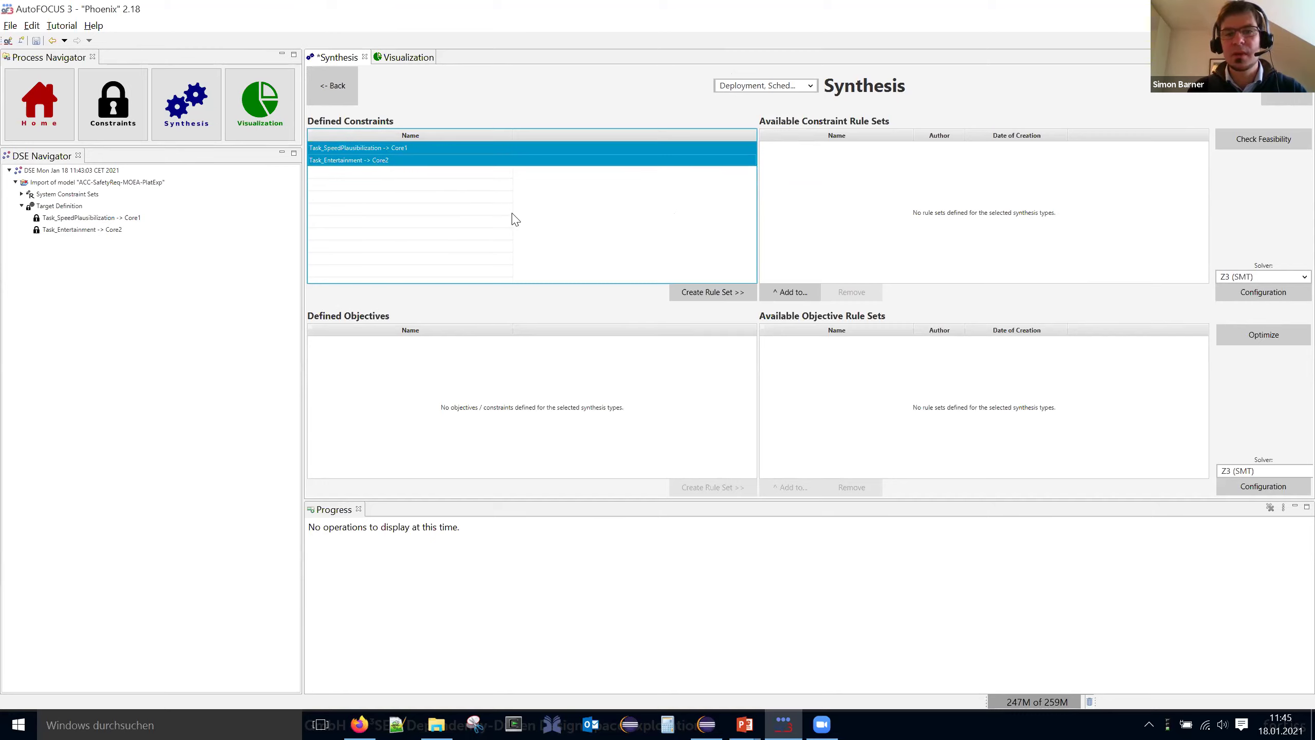
click(709, 294)
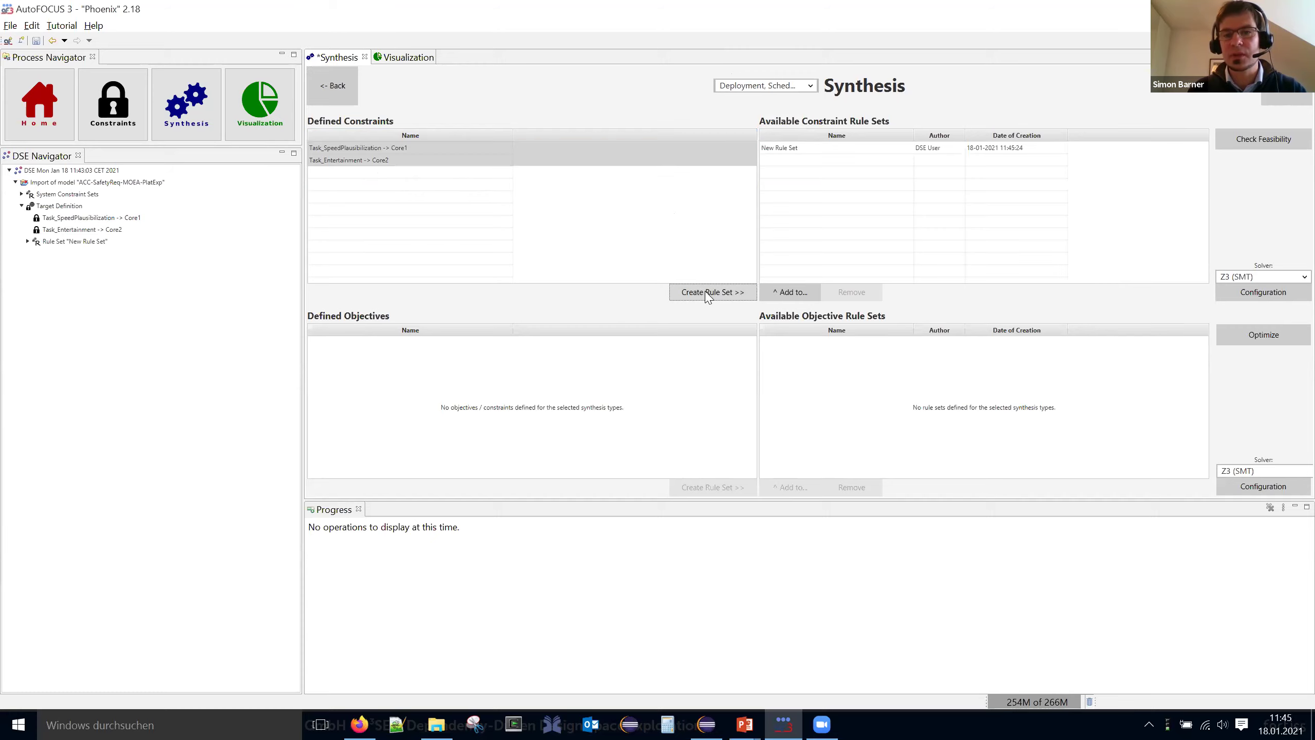
- Run the optimization on the new constraint rule set with MOEA-based Exploration as the solver
click(787, 148)
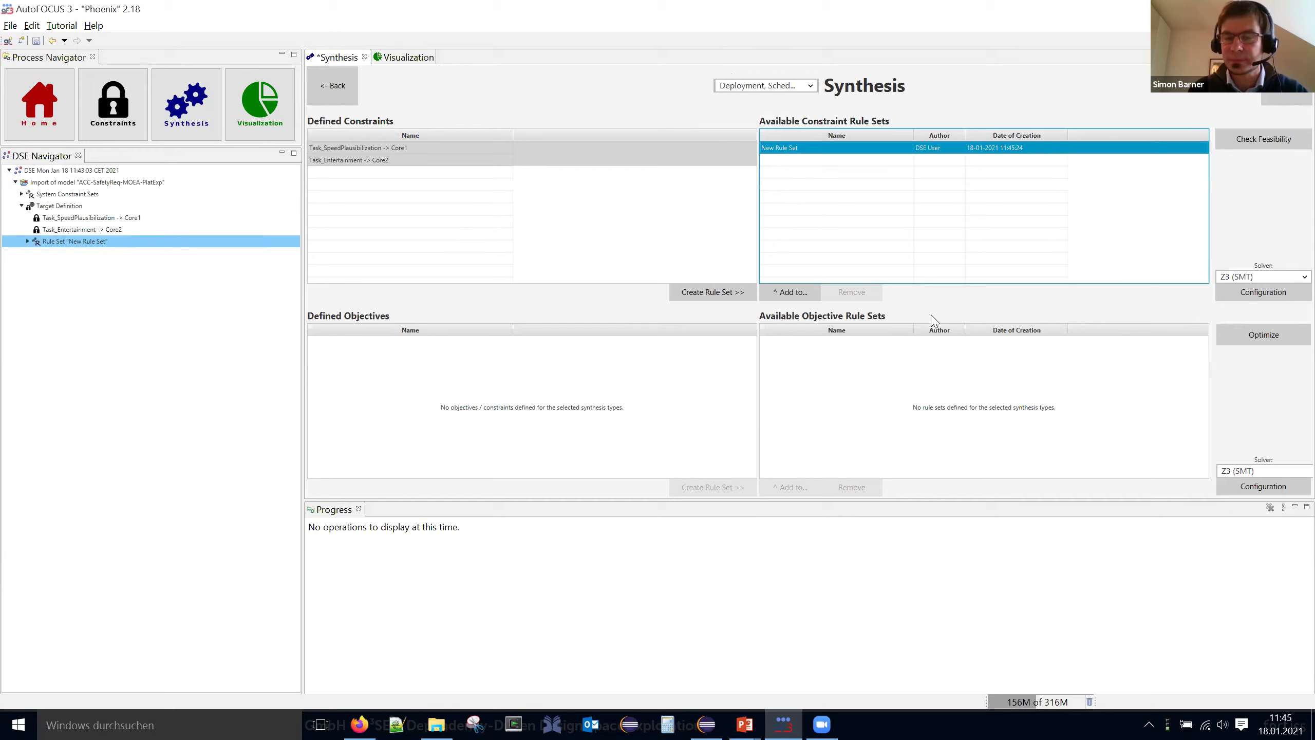
click(1239, 471)
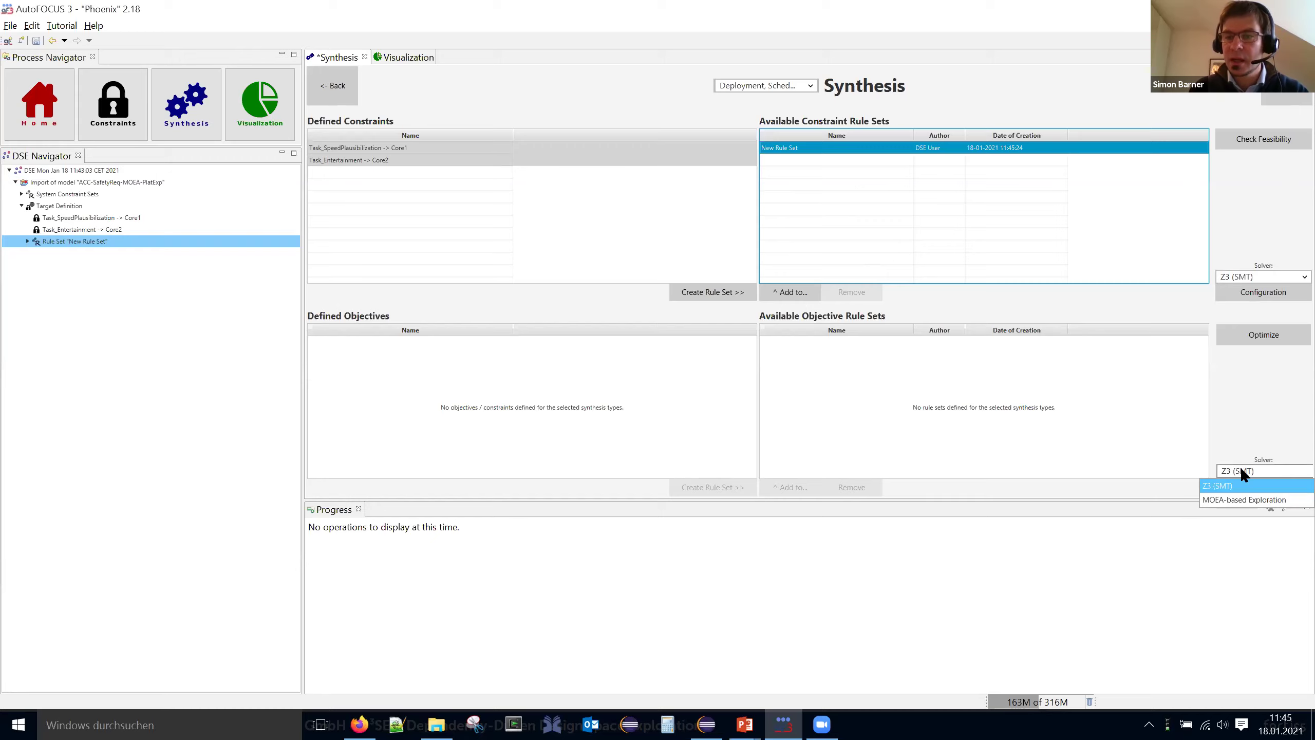
click(1230, 497)
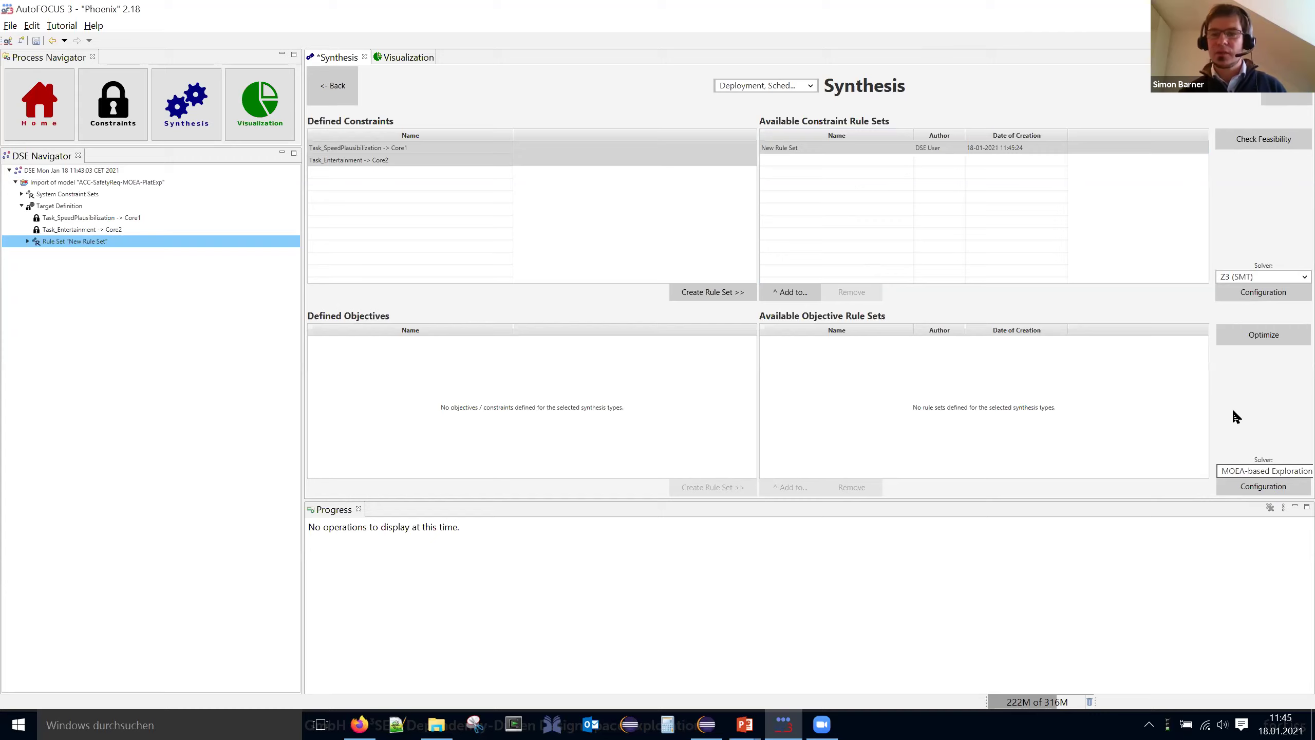
click(1264, 337)
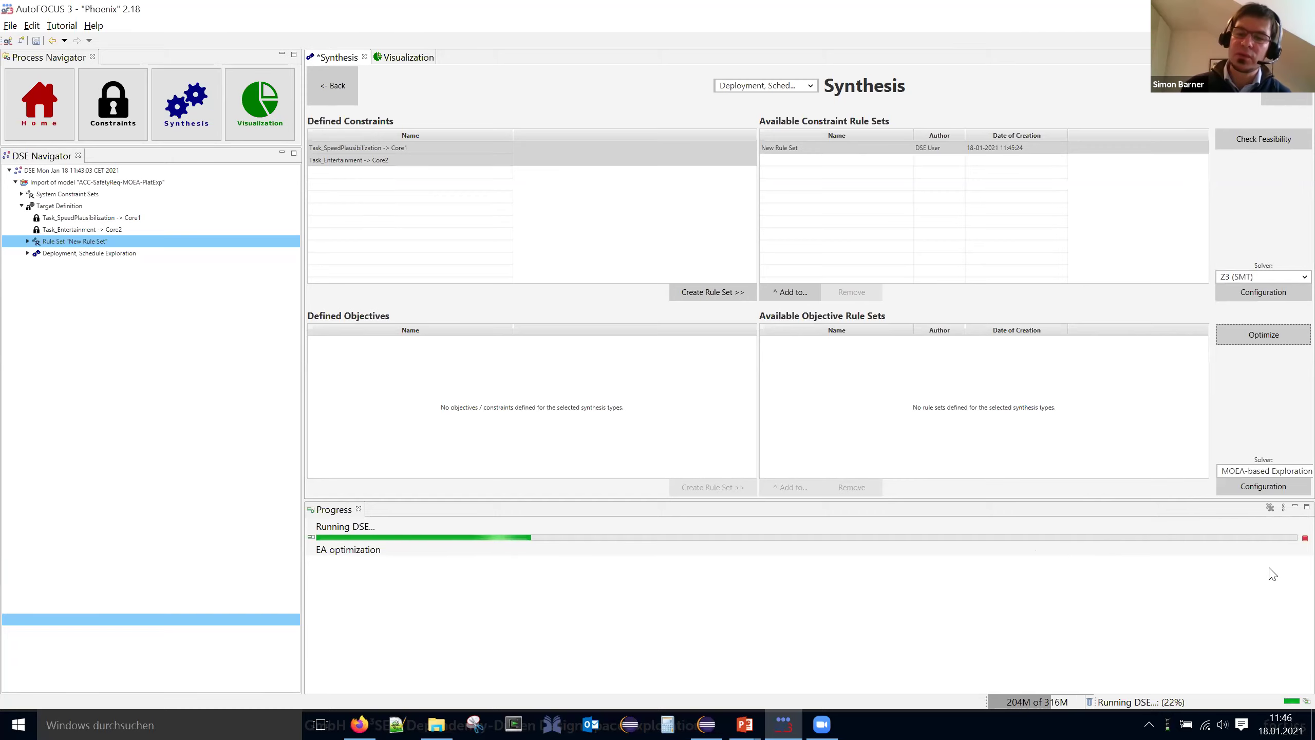
- Stop the running exploration, accept visualizing the solutions found so far and display them as a Gantt chart
click(1304, 537)
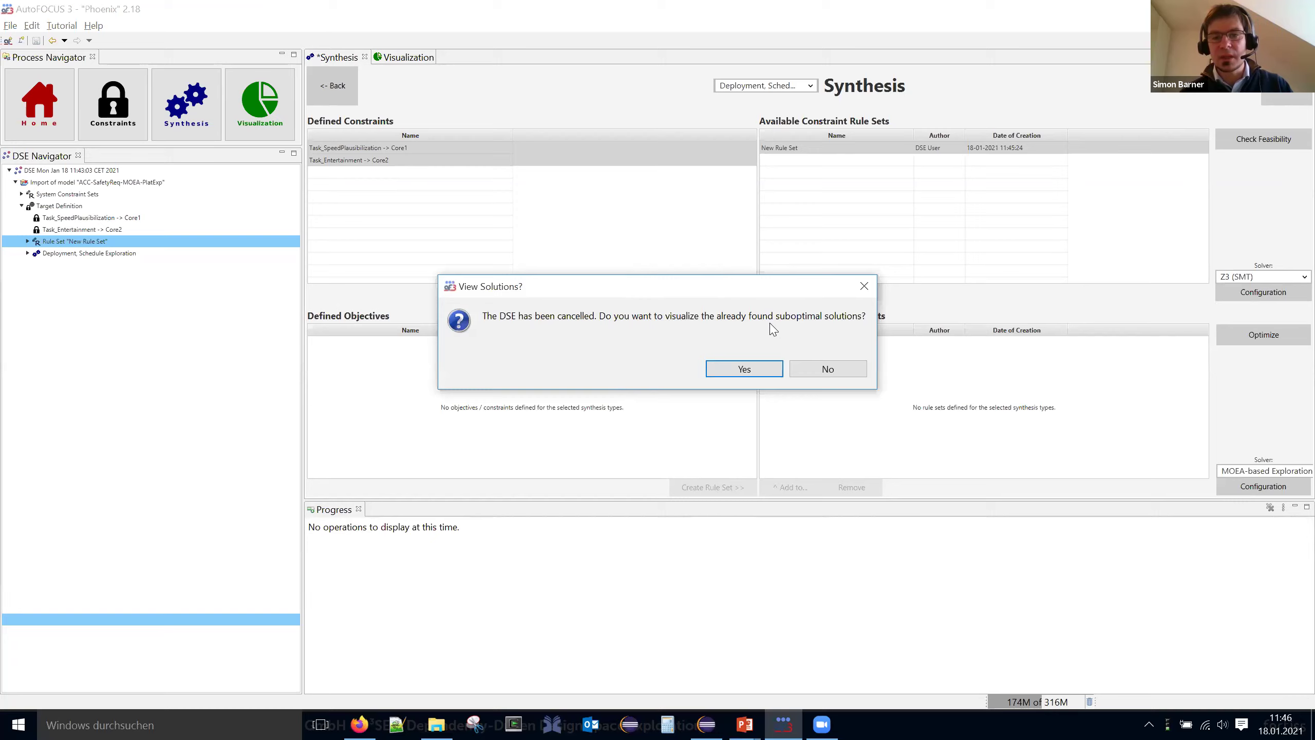
click(749, 373)
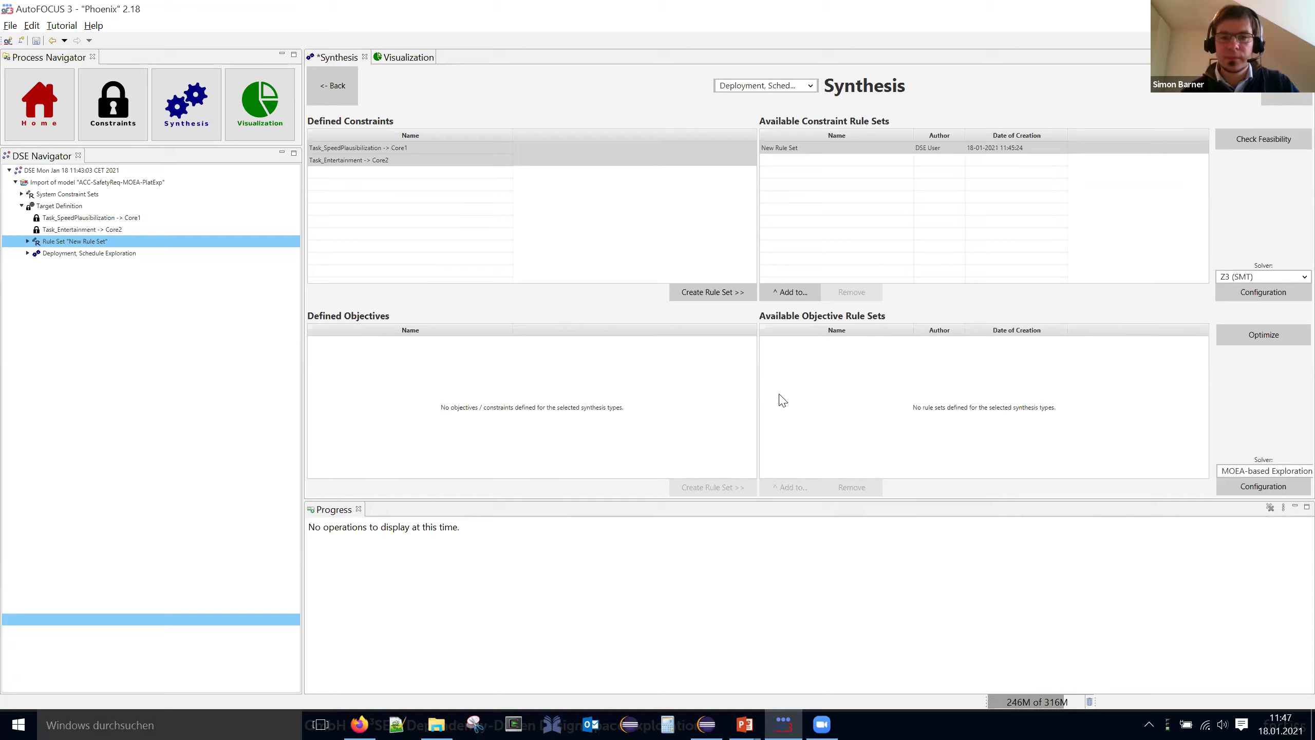
click(263, 109)
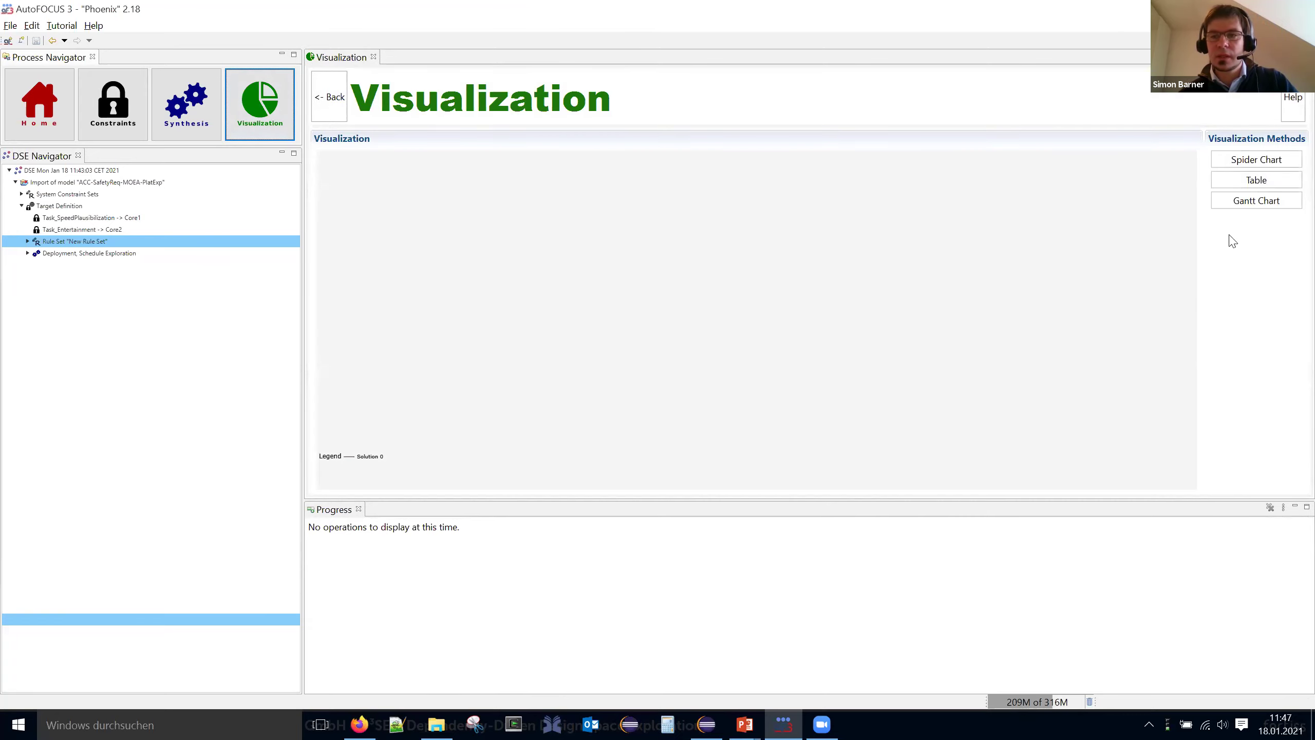
click(847, 377)
click(1247, 201)
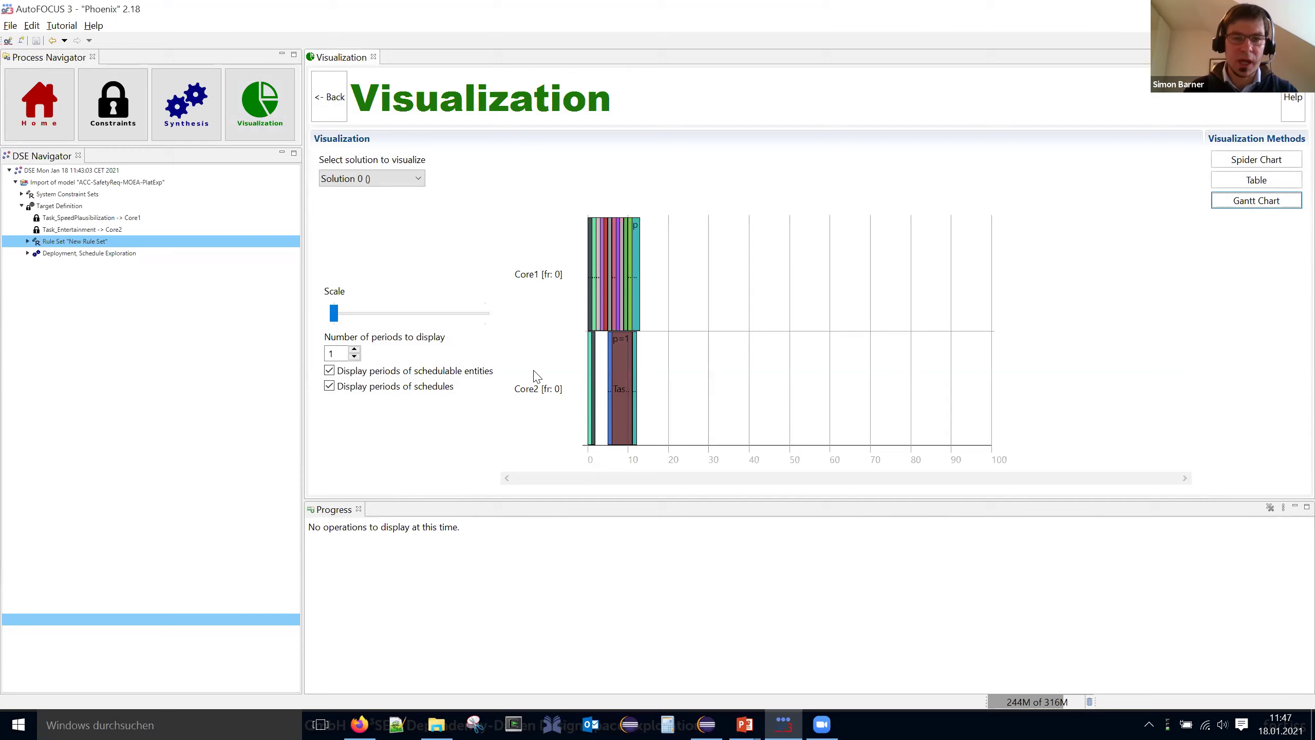
- Enlarge the Gantt chart's scale and examine the task schedule and timing on Core1 and Core2
drag(334, 312, 401, 313)
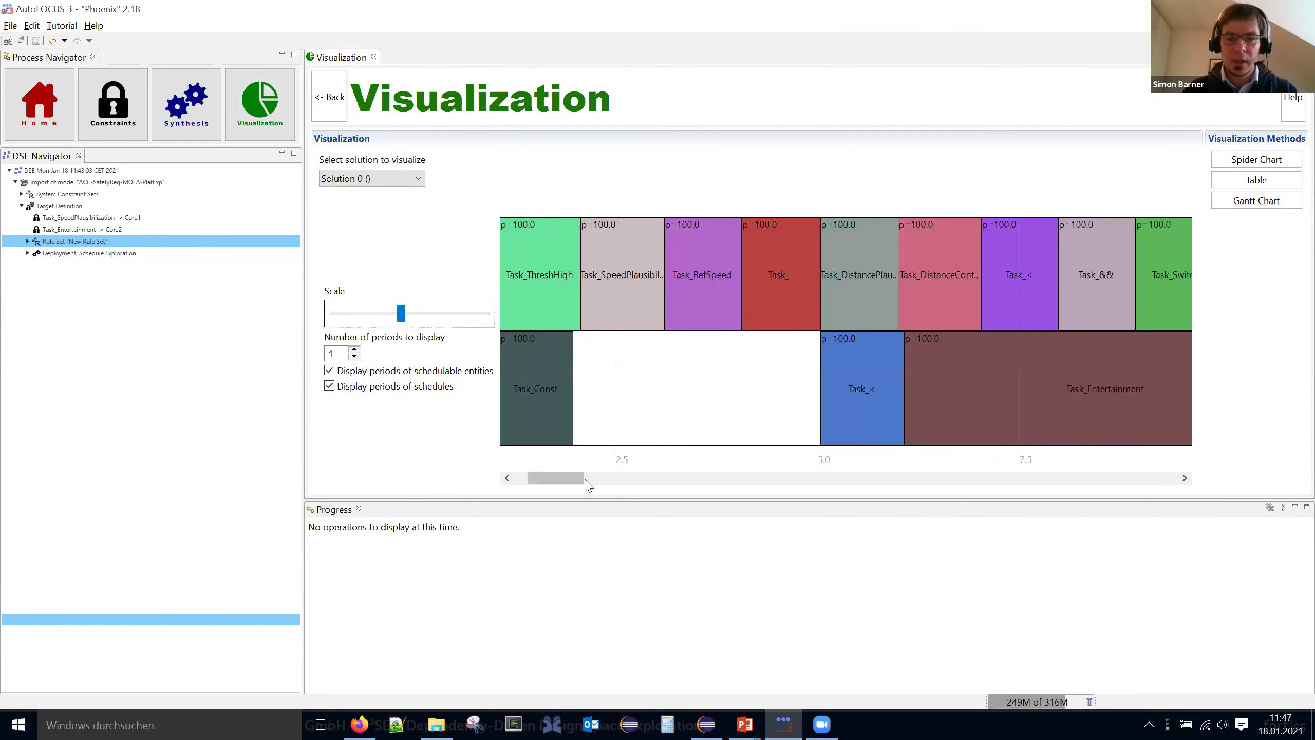
scroll(556, 485, left, 3)
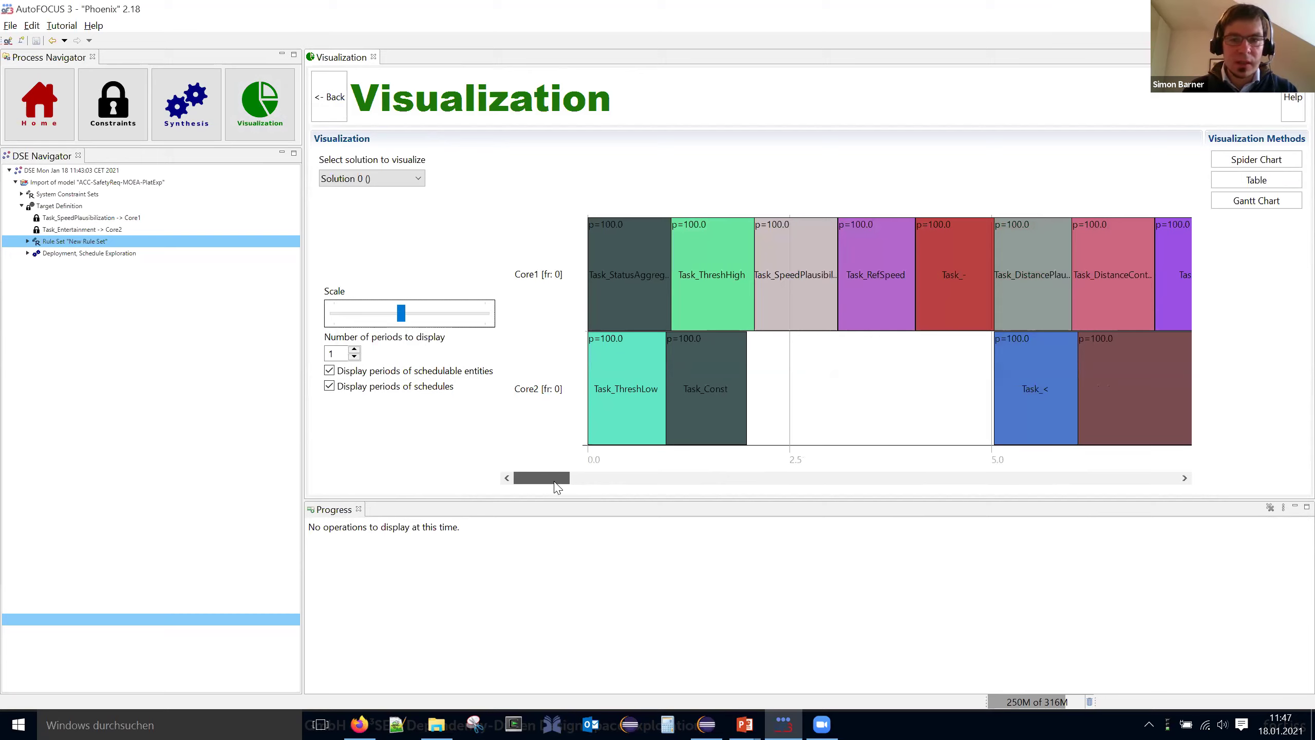
mouse_move(780, 288)
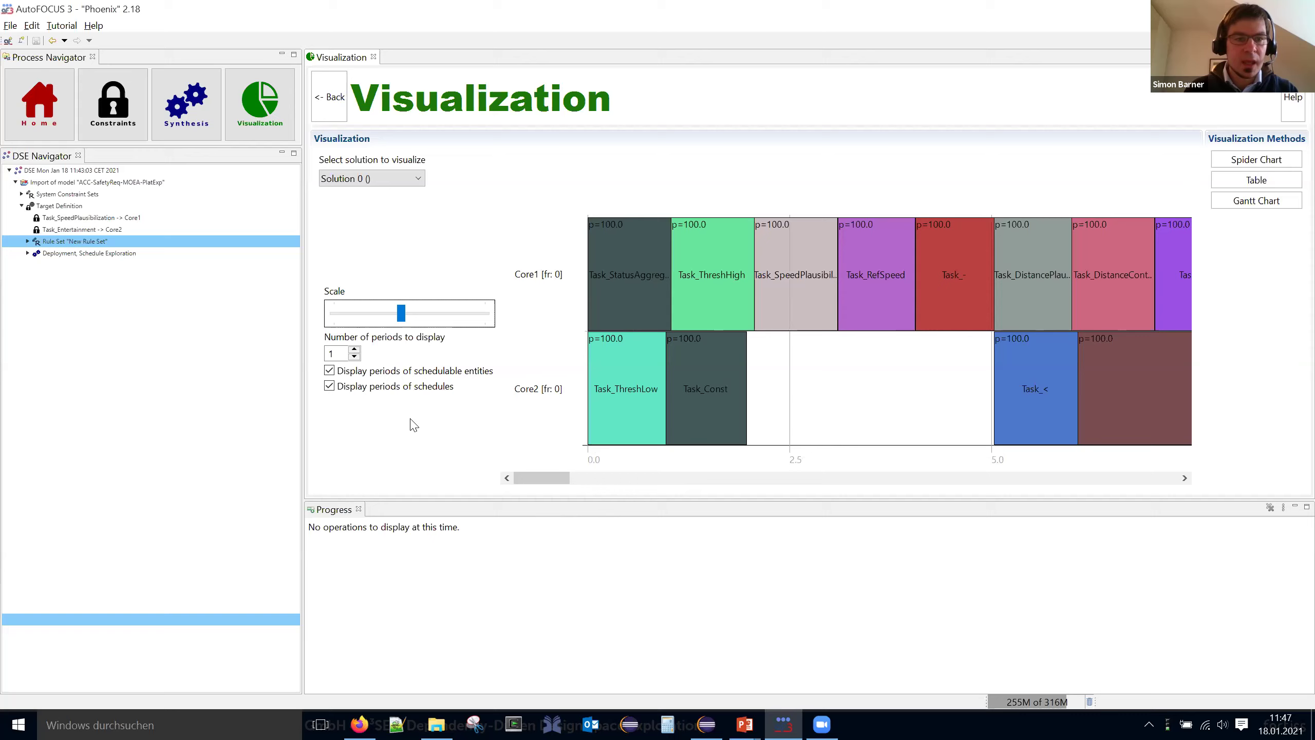
drag(536, 487, 569, 480)
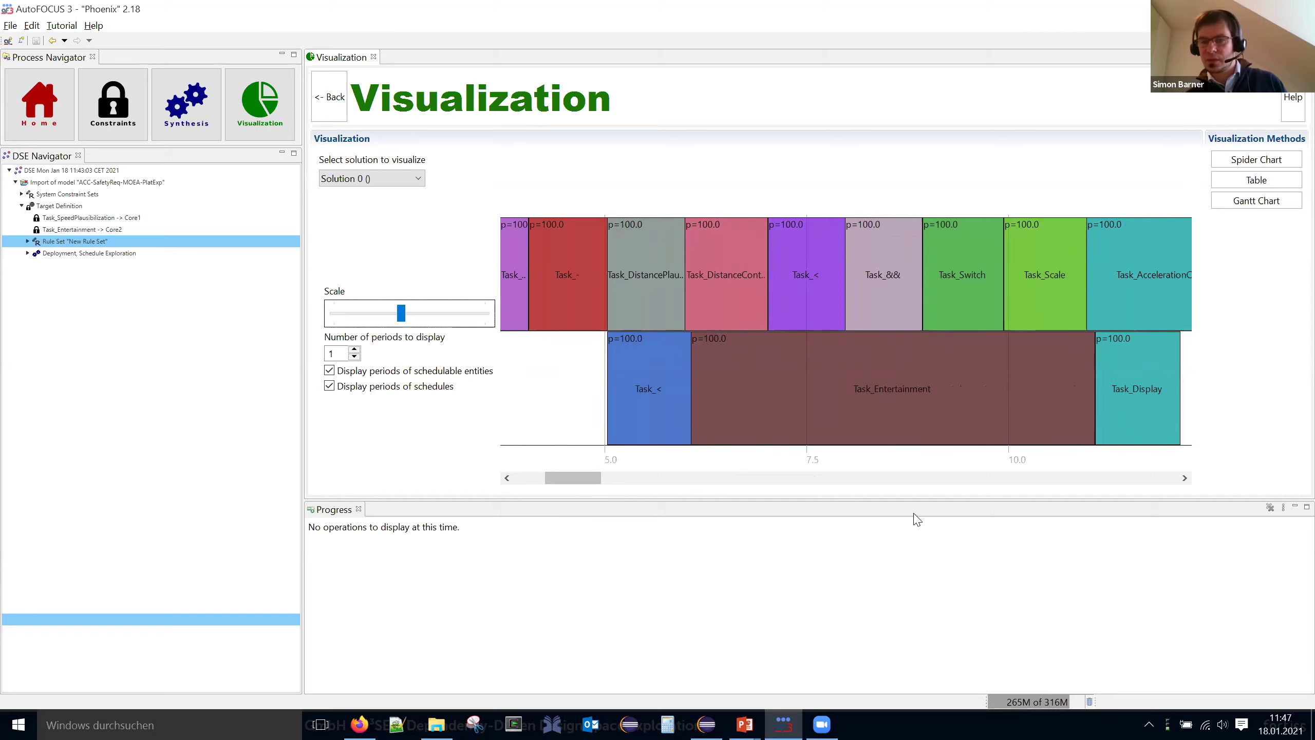
mouse_move(1090, 397)
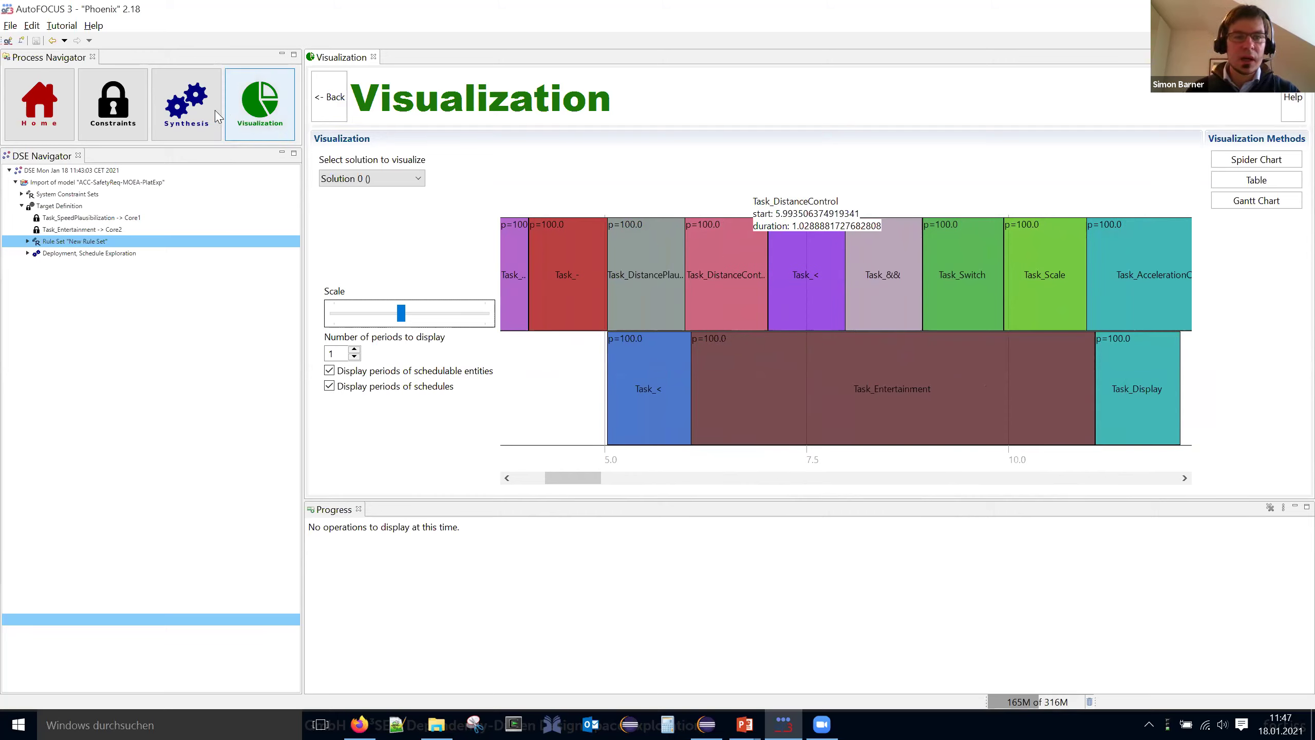
- Return to the synthesis view and select Deployment, Partition and Schedule as the synthesis types
click(196, 119)
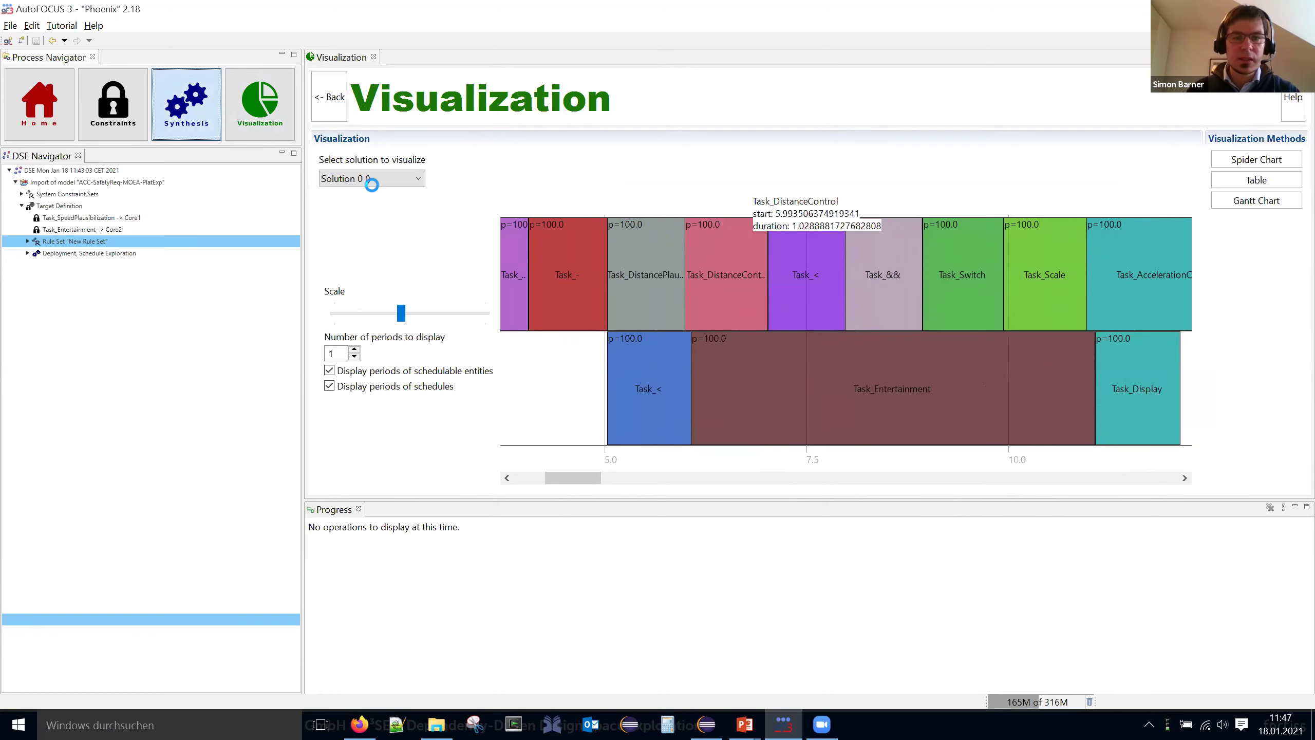
click(798, 87)
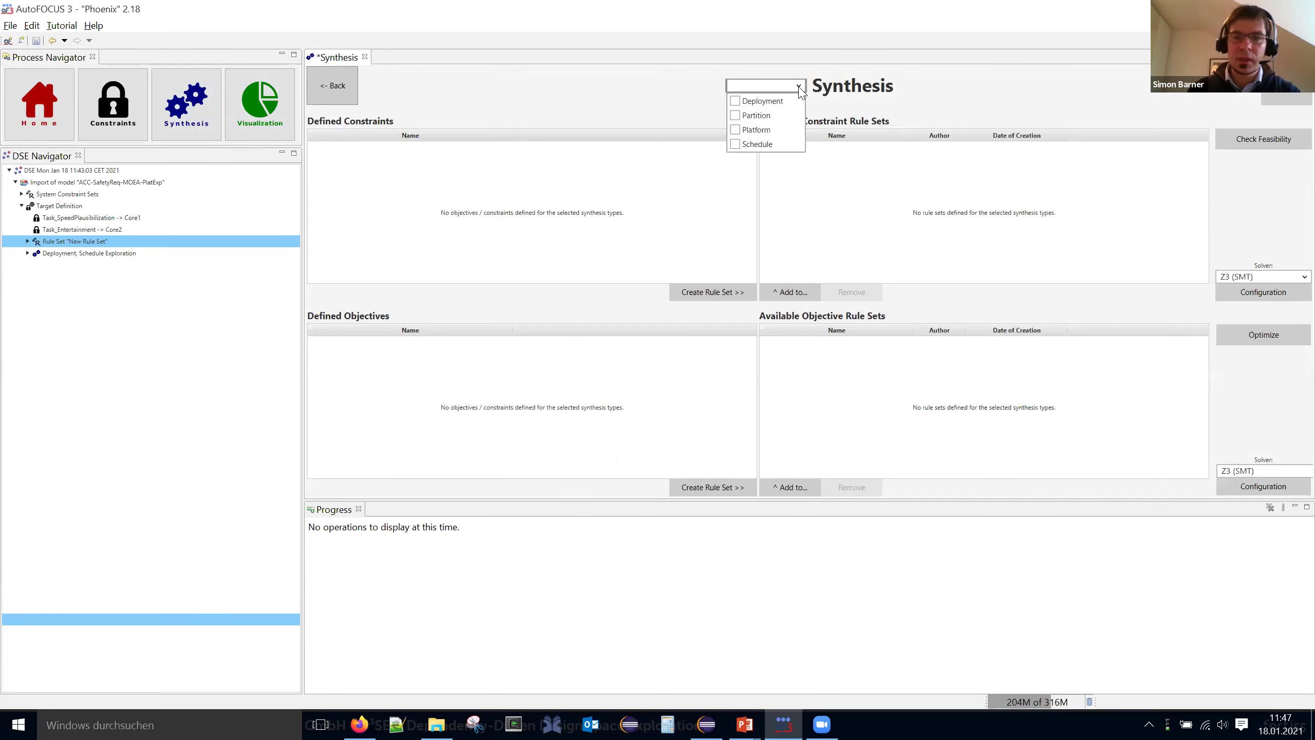
click(735, 101)
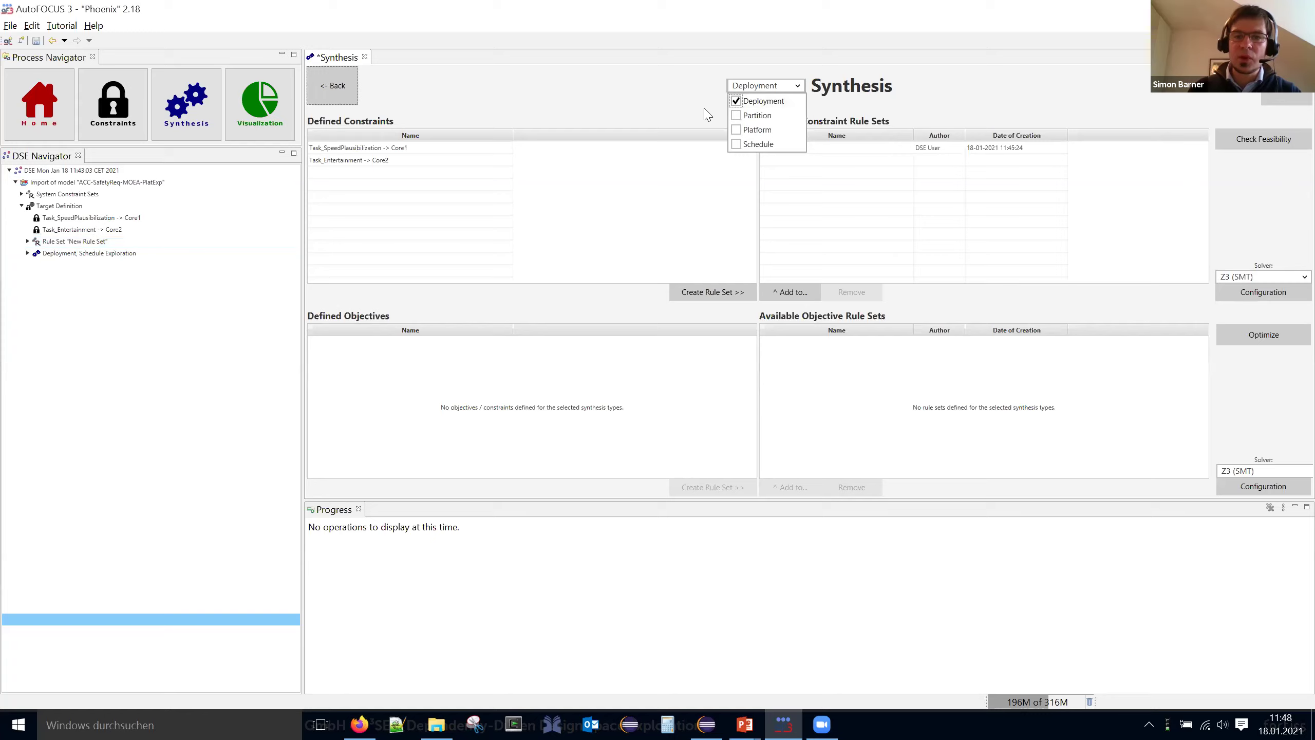
click(732, 116)
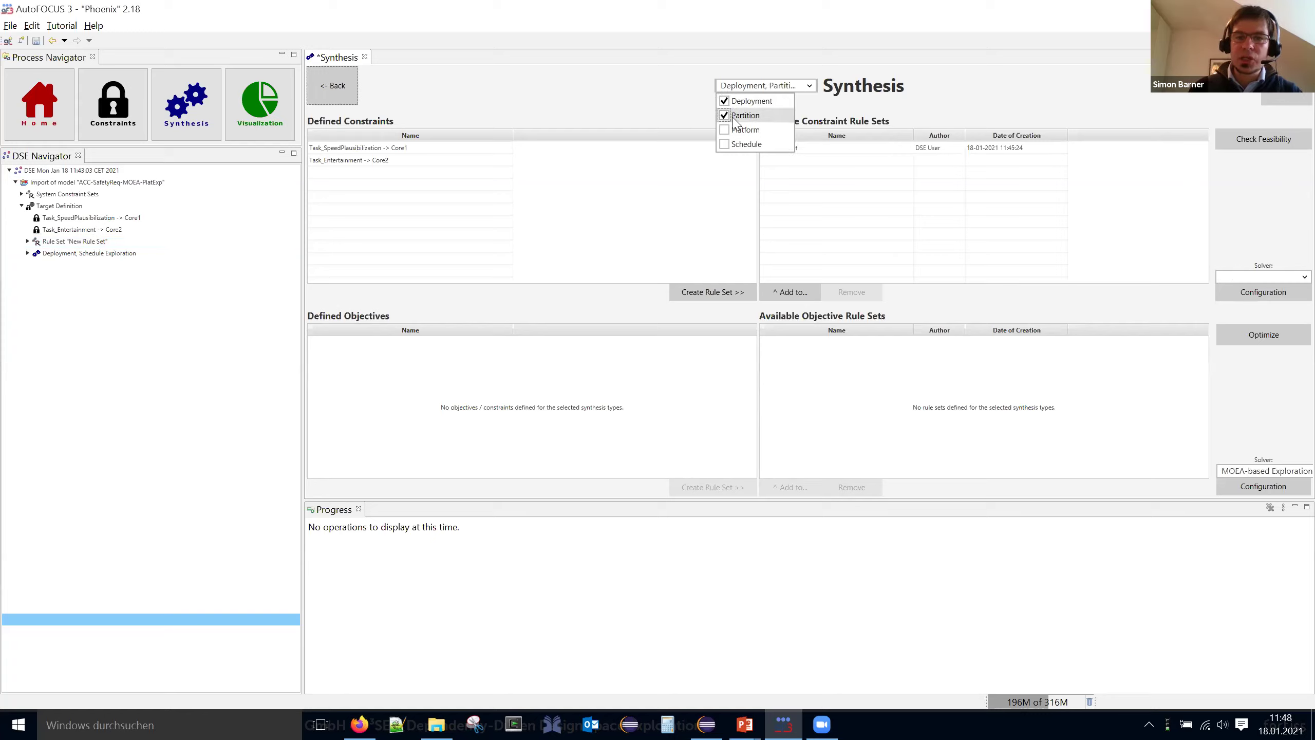
click(724, 145)
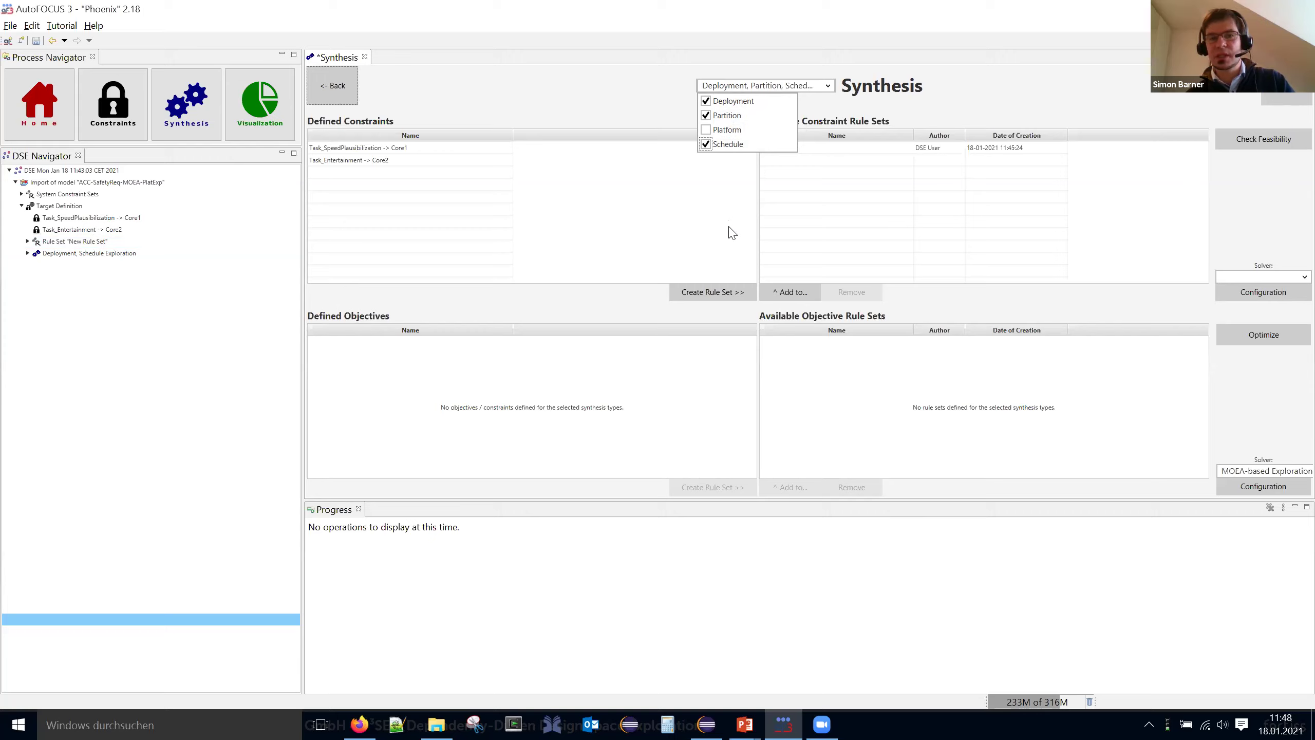
click(720, 228)
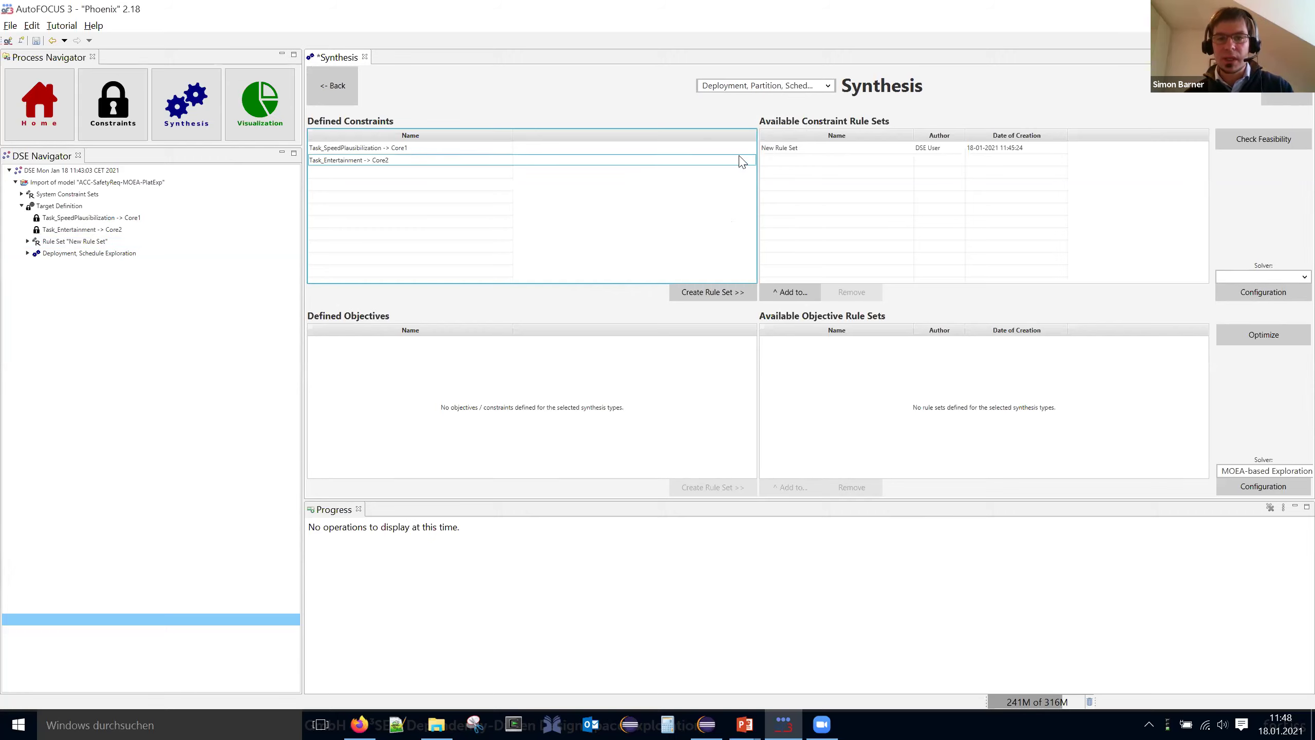
- Start the optimization on the existing constraint rule set and switch to the PowerPoint slide show while it runs
click(771, 149)
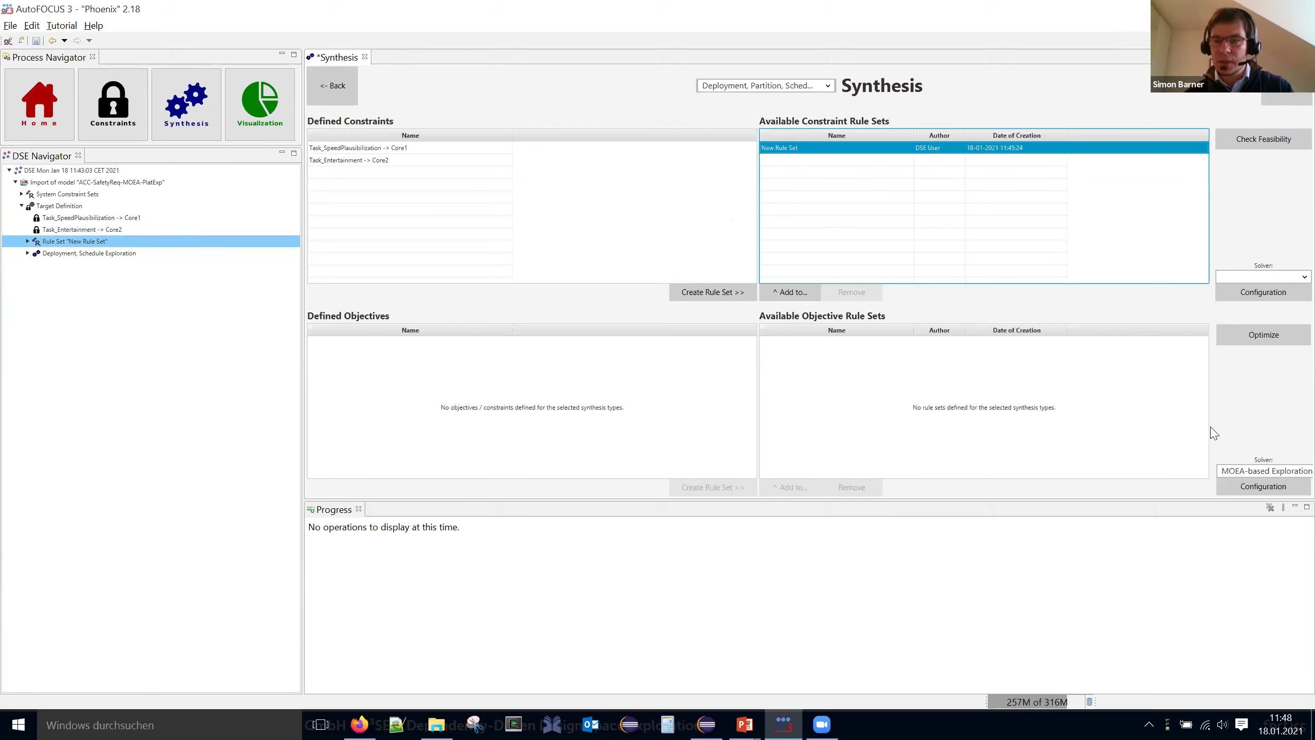
click(1257, 334)
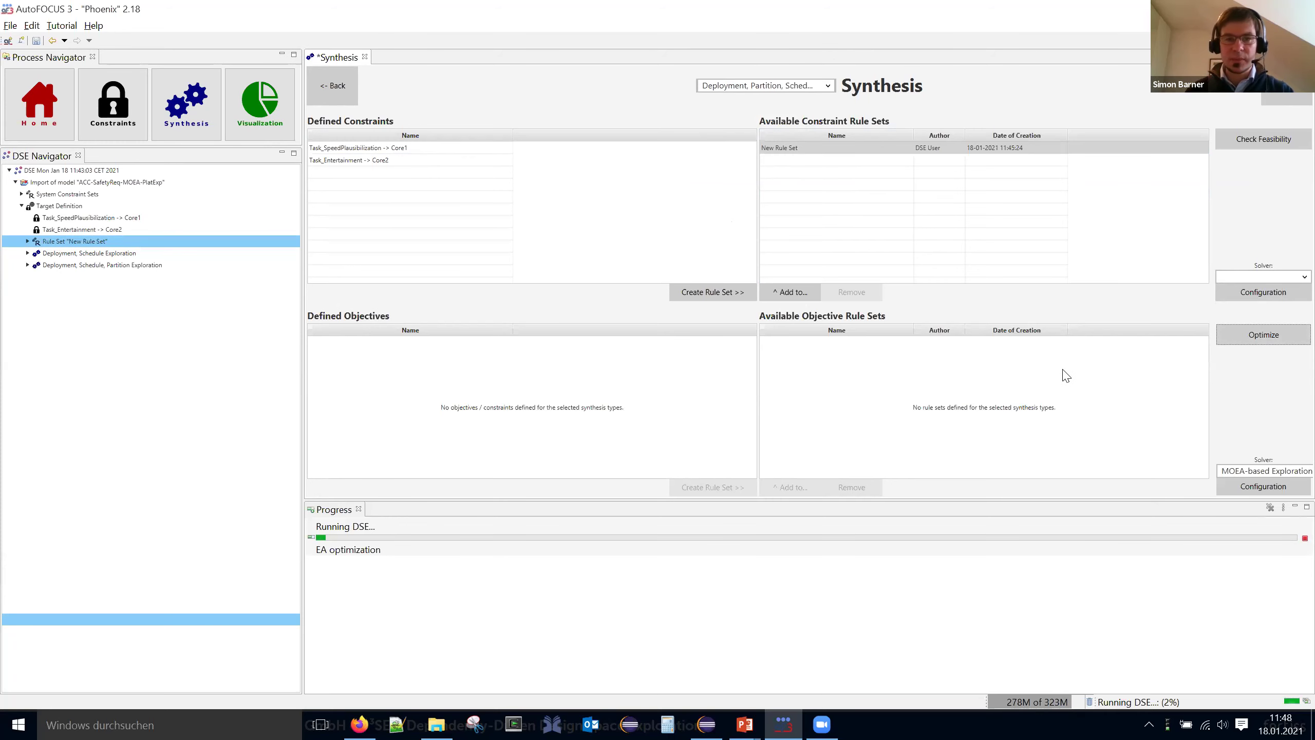
key(alt+Tab)
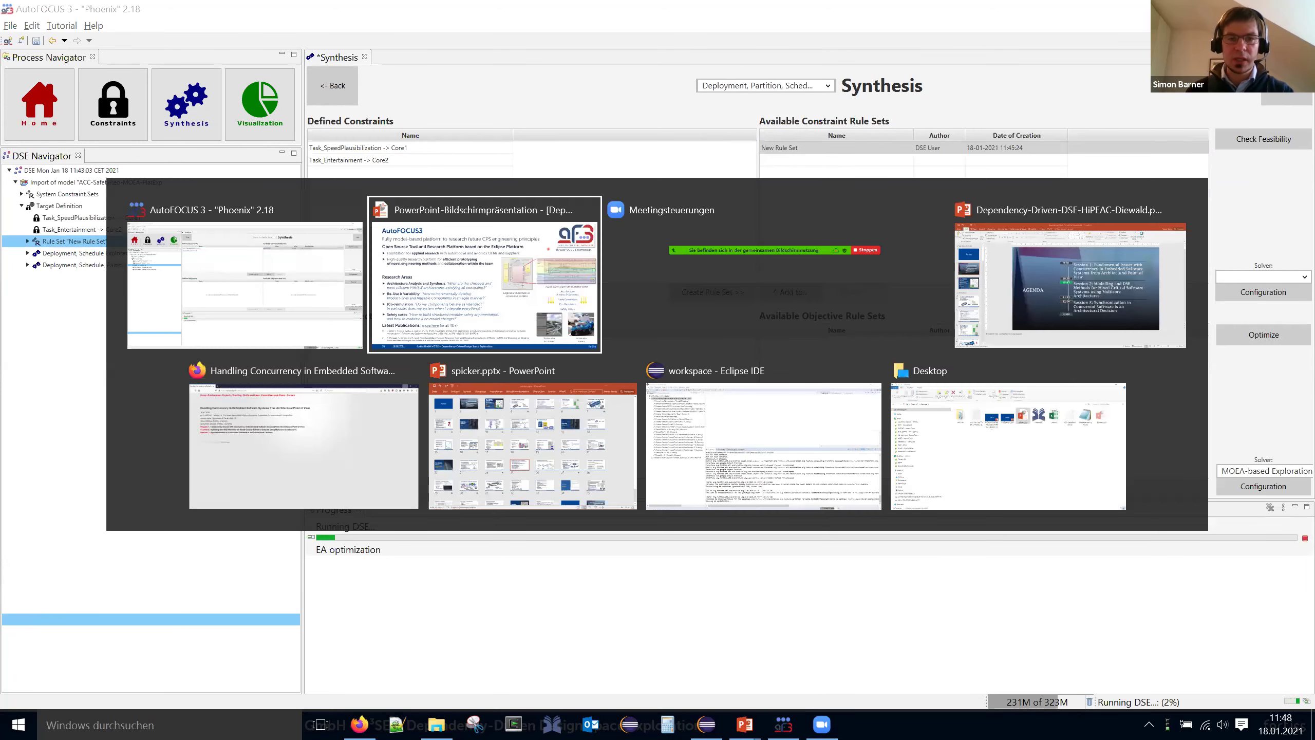